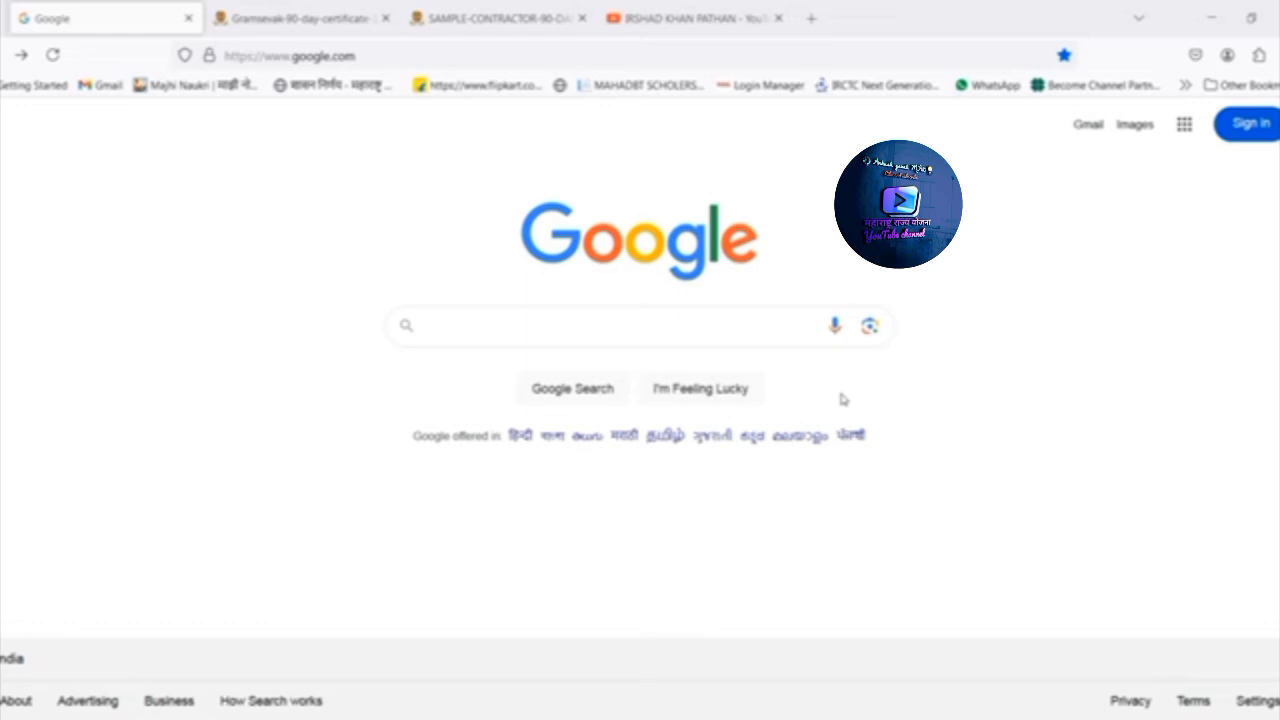
Search Google for MAHBOCW and open the Maharashtra Building and Other Construction Worker's Welfare Board website.
{"action": "left_click", "coordinate": [672, 326]}
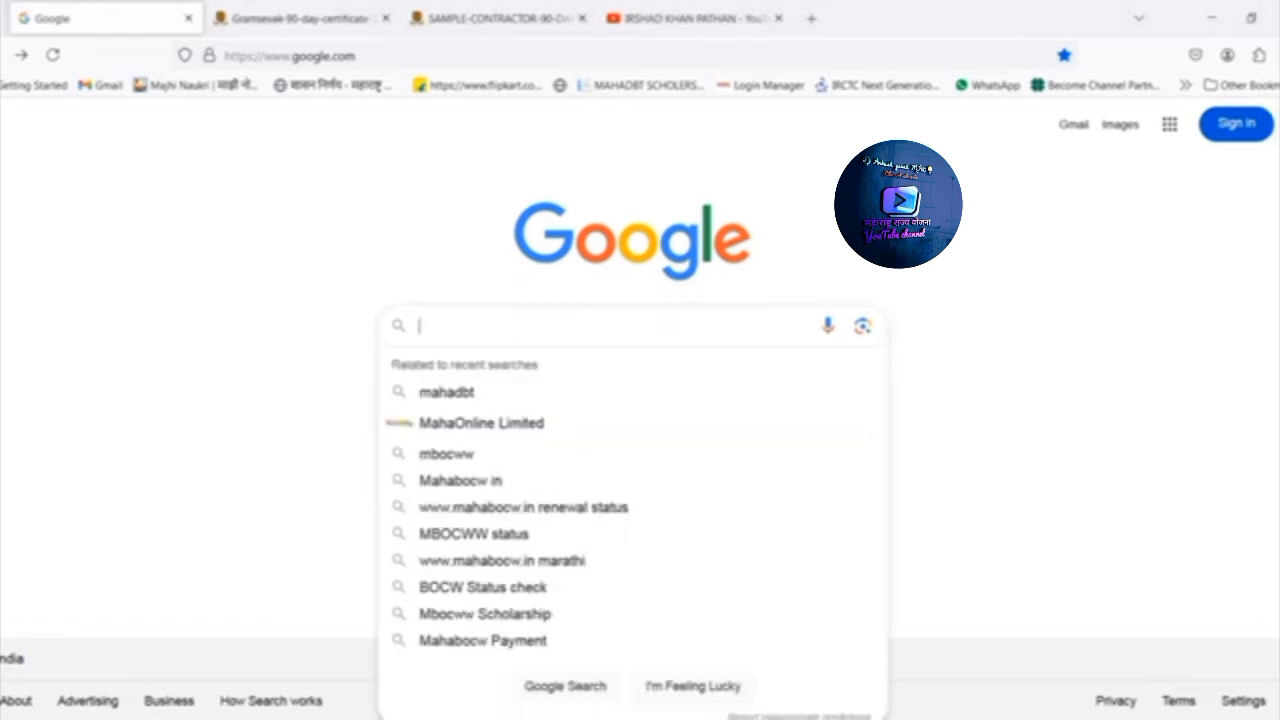
{"action": "type", "text": "MAHB"}
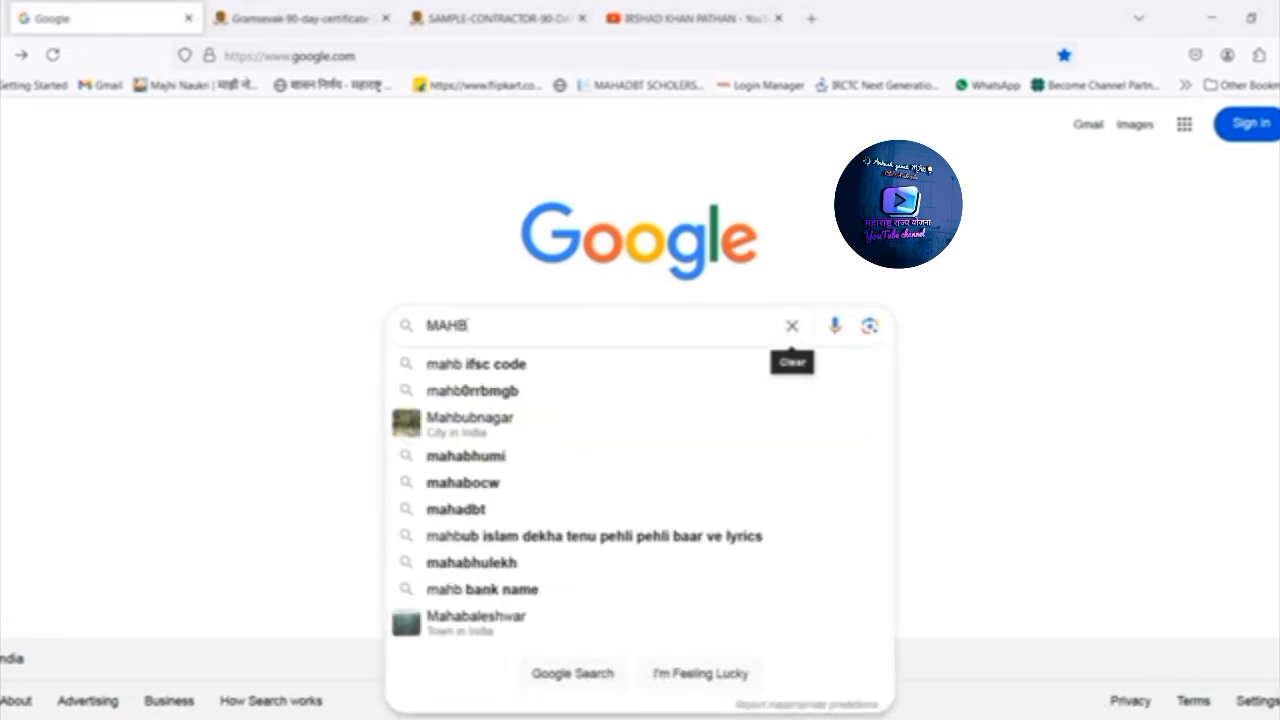
{"action": "type", "text": "OCW"}
{"action": "key", "text": "Return"}
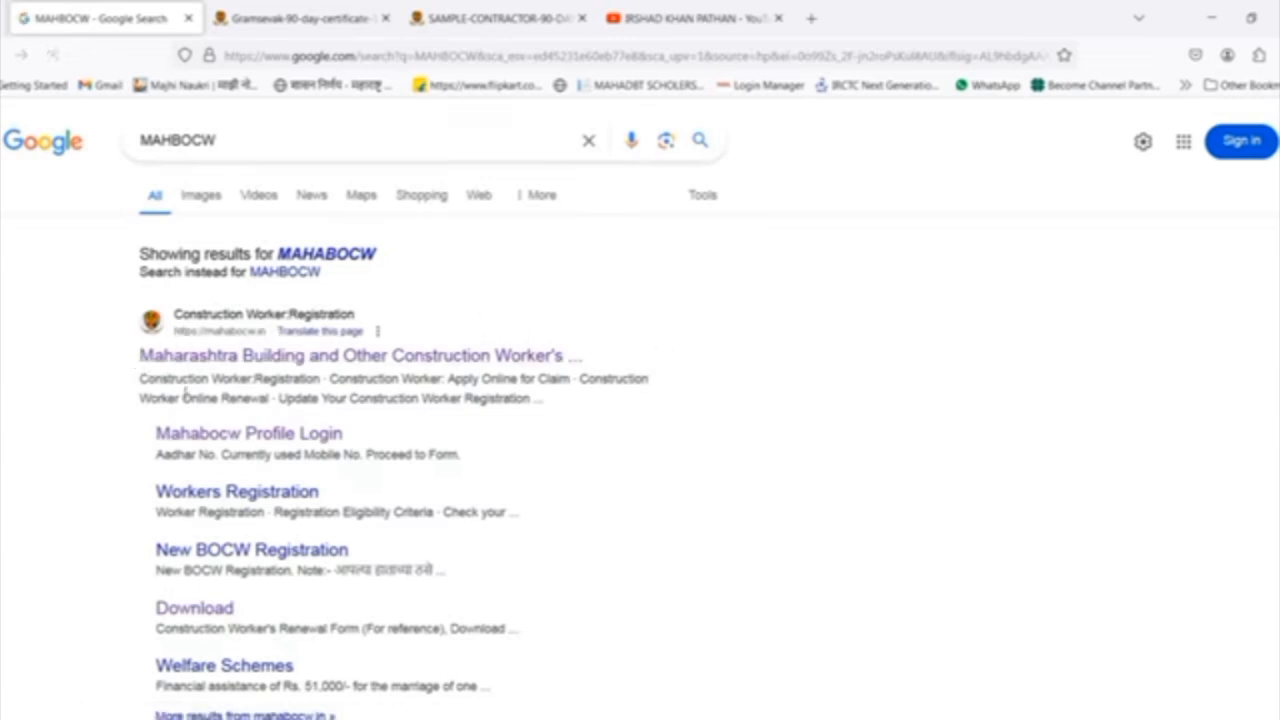
{"action": "left_click", "coordinate": [258, 359]}
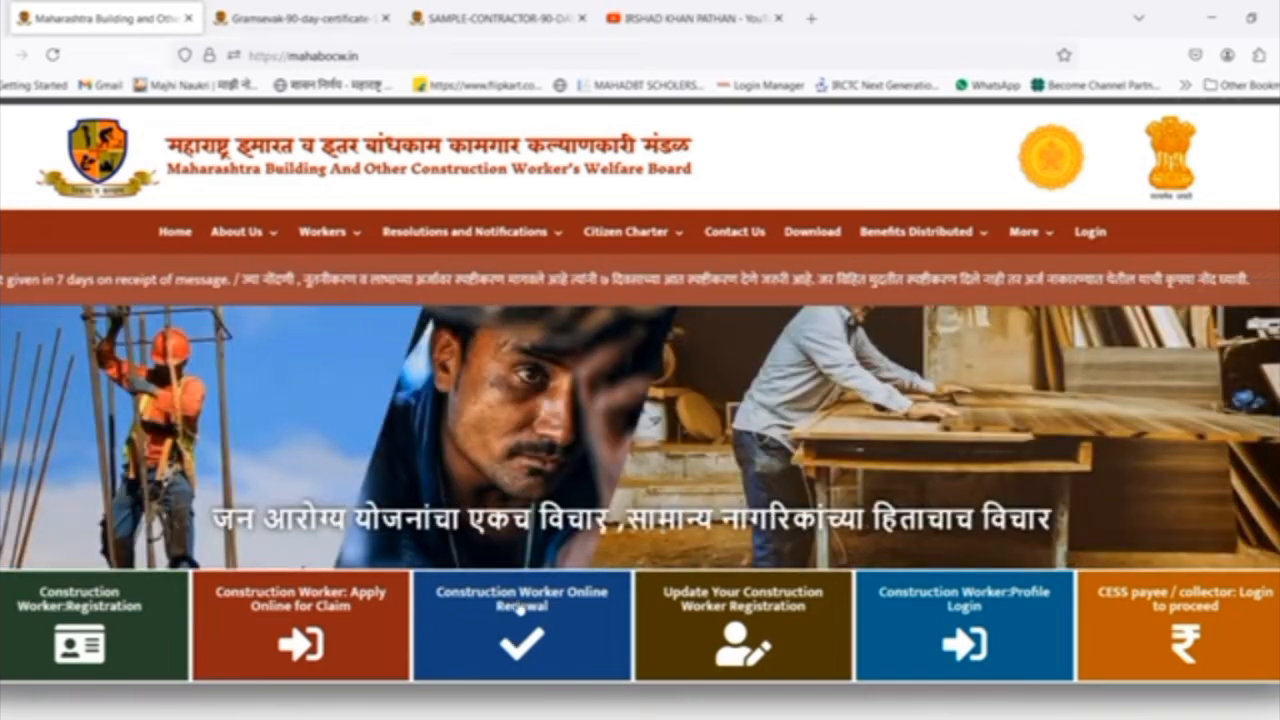
Open the Construction Worker Online Renewal page and select New Renewal as the action.
{"action": "left_click", "coordinate": [521, 609]}
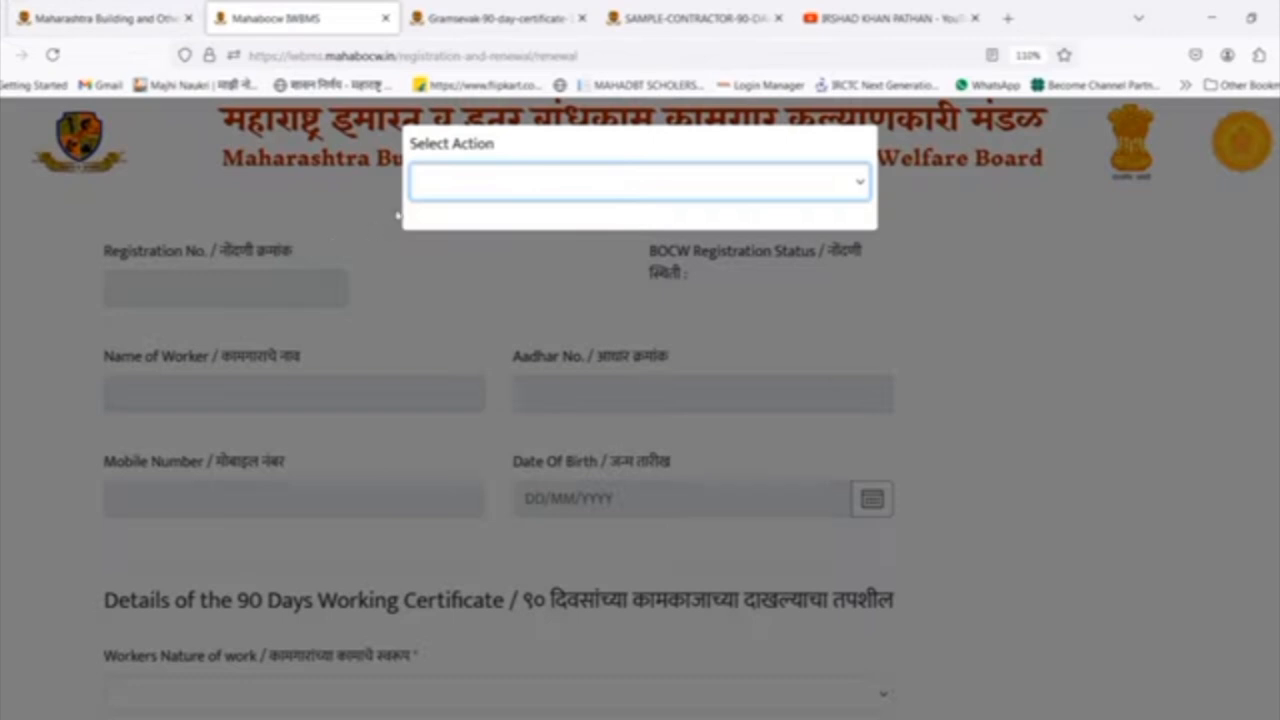
{"action": "left_click_drag", "start_coordinate": [413, 147], "coordinate": [503, 149]}
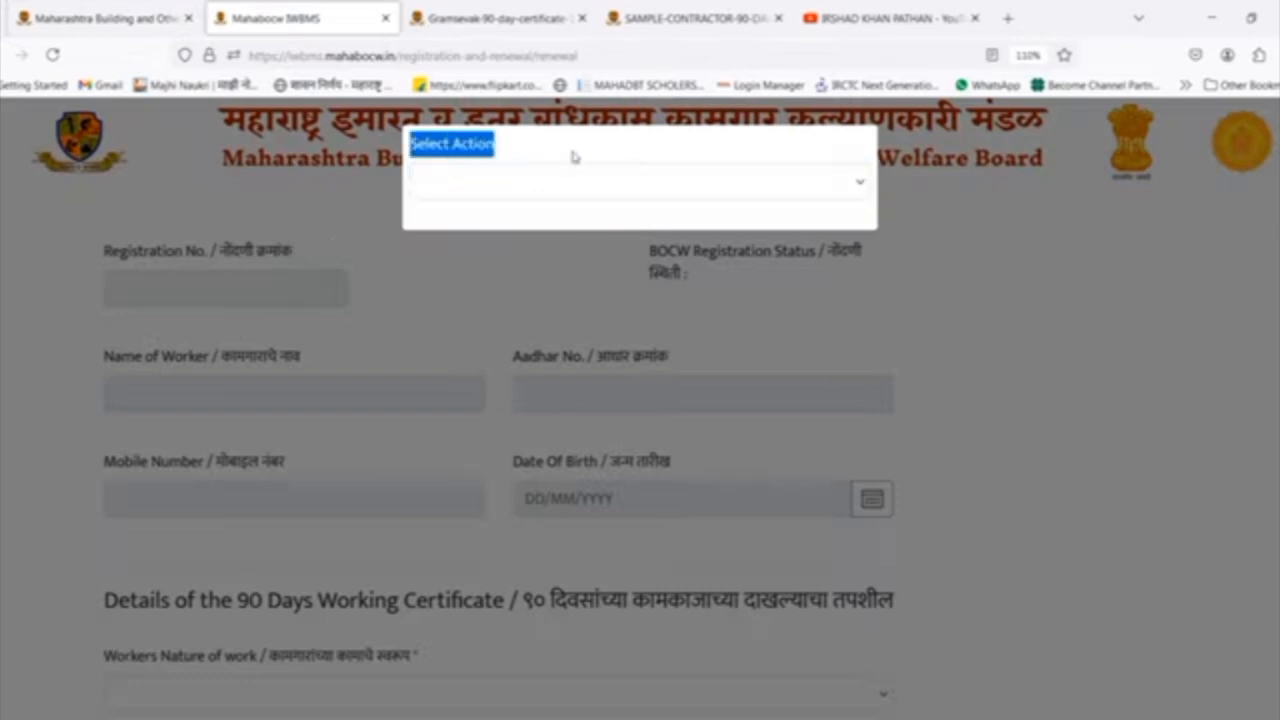
{"action": "left_click", "coordinate": [516, 161]}
{"action": "left_click", "coordinate": [467, 181]}
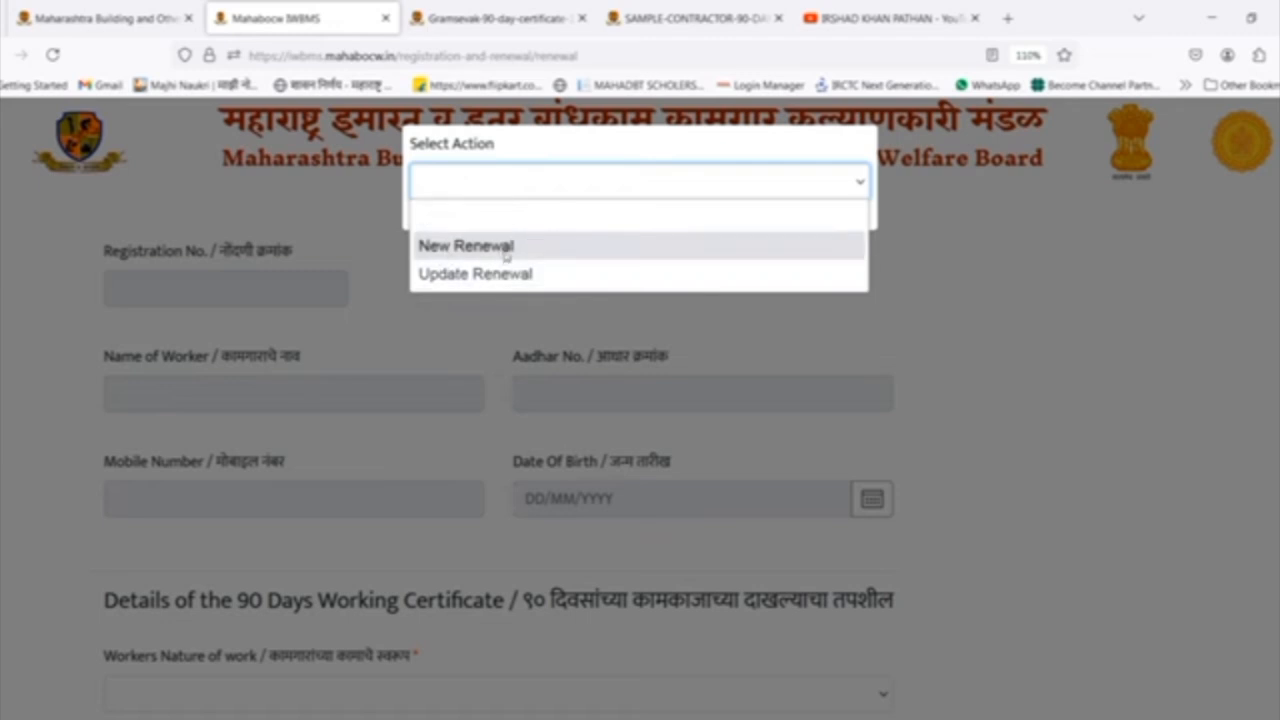
{"action": "left_click", "coordinate": [472, 249]}
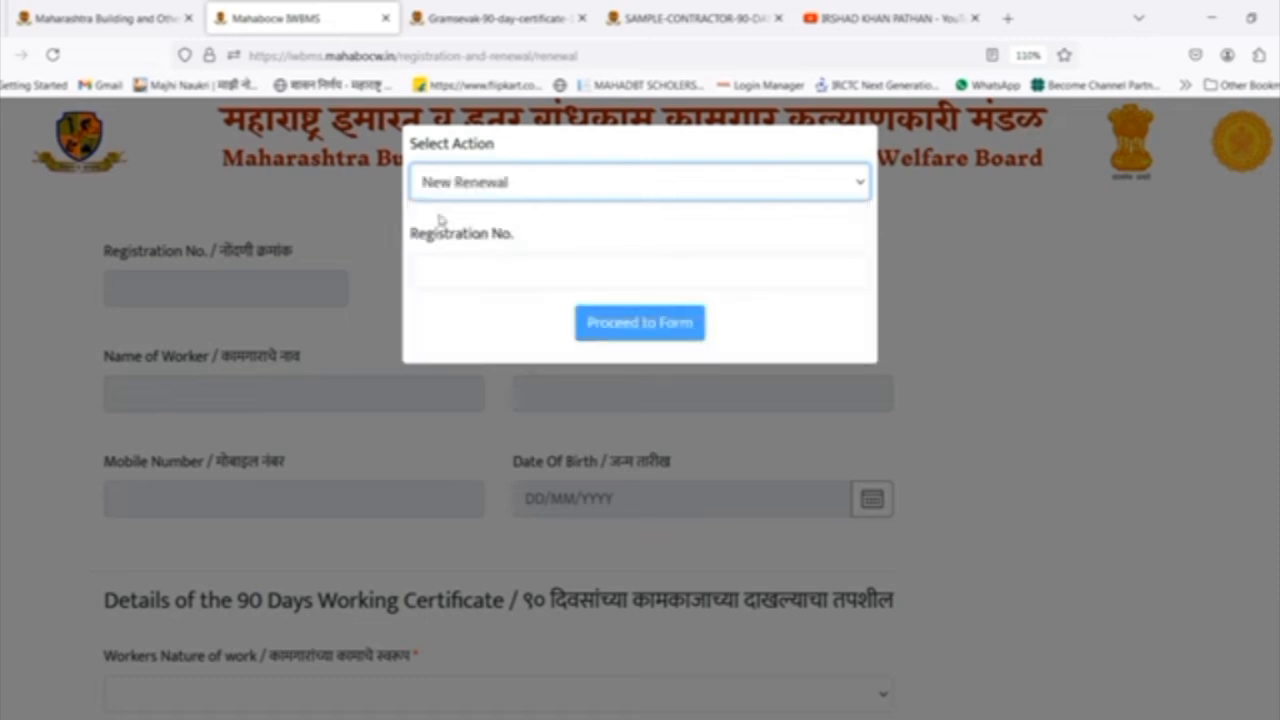
Enter the worker's registration number and proceed to the renewal form.
{"action": "left_click_drag", "start_coordinate": [412, 236], "coordinate": [536, 241]}
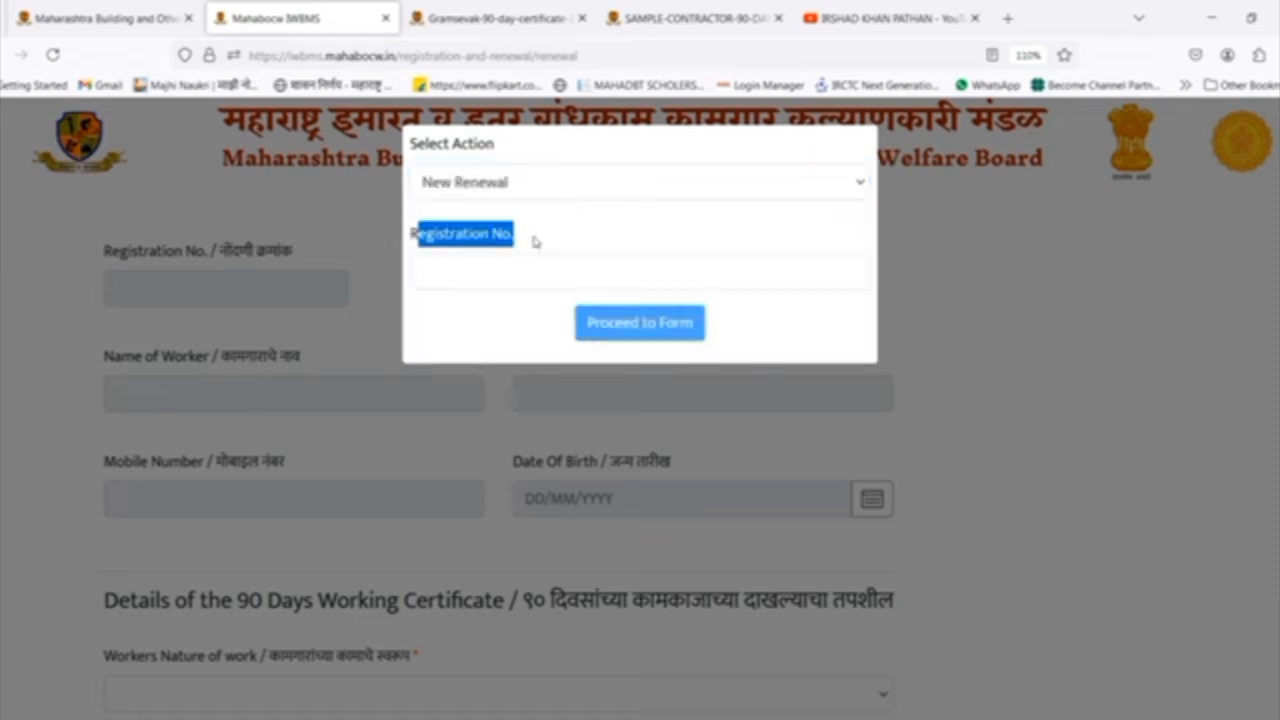
{"action": "left_click", "coordinate": [537, 247]}
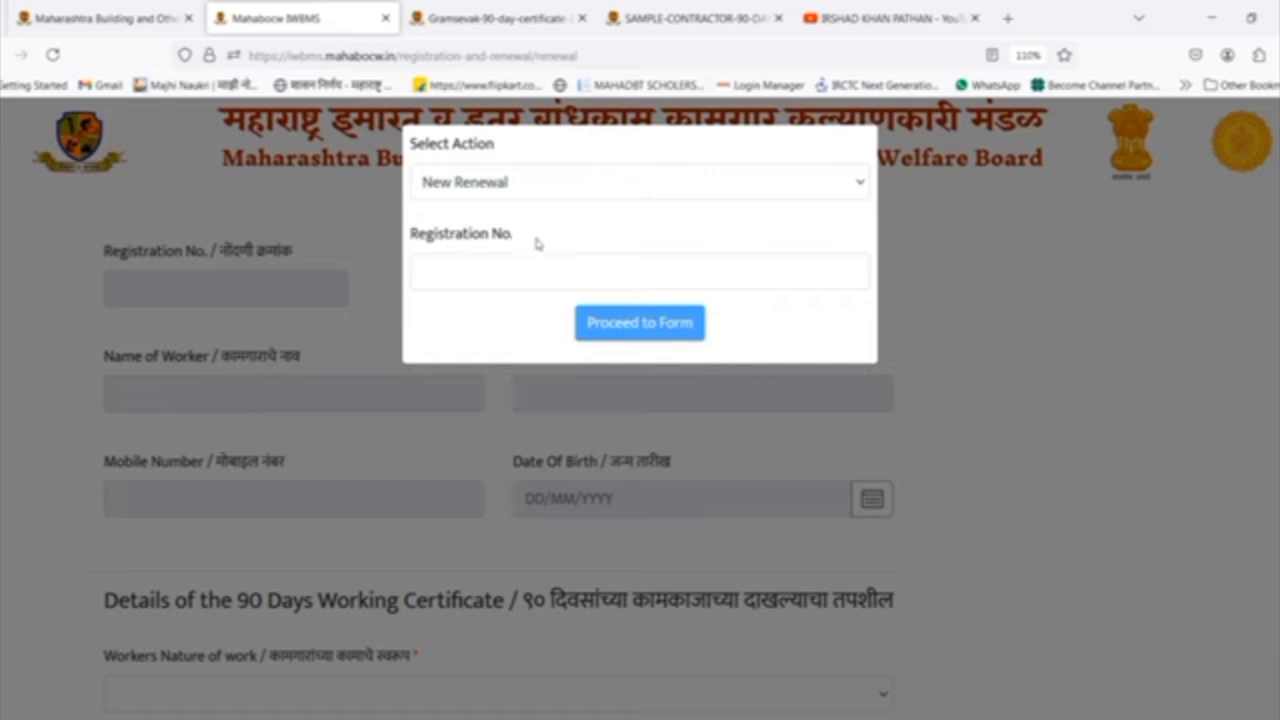
{"action": "left_click", "coordinate": [458, 276]}
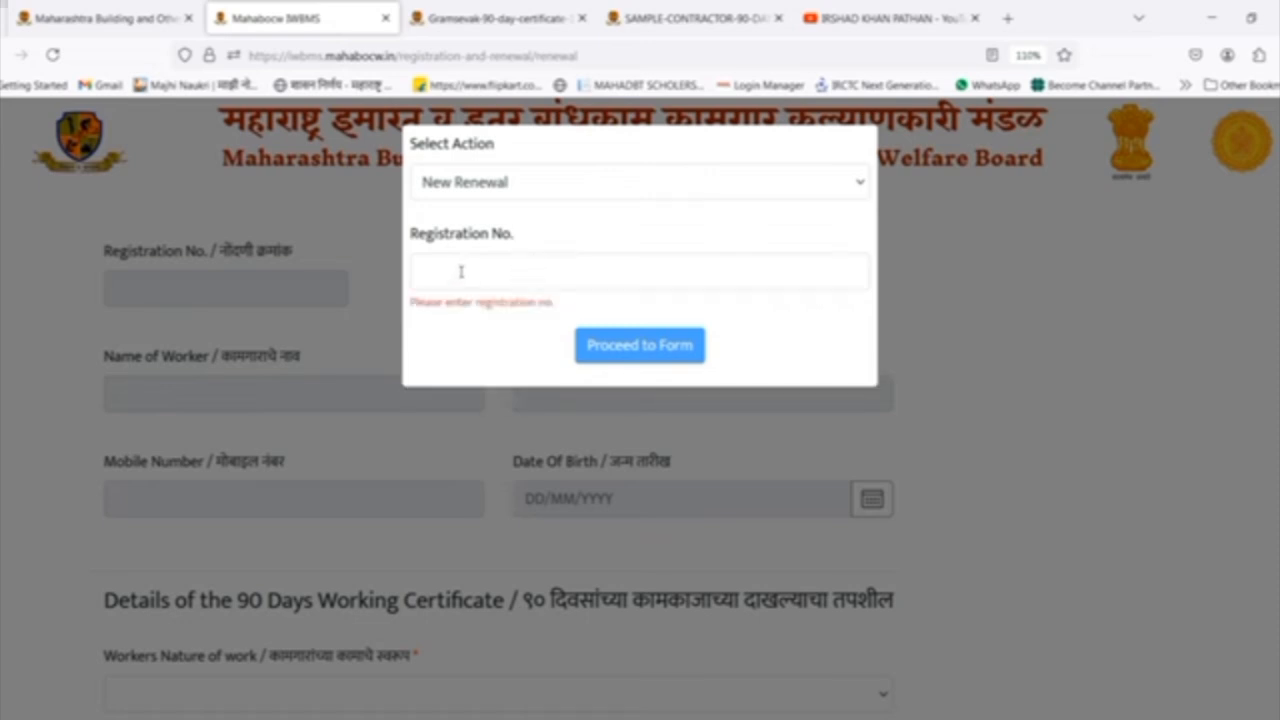
{"action": "left_click", "coordinate": [461, 271]}
{"action": "key", "text": "ctrl+v"}
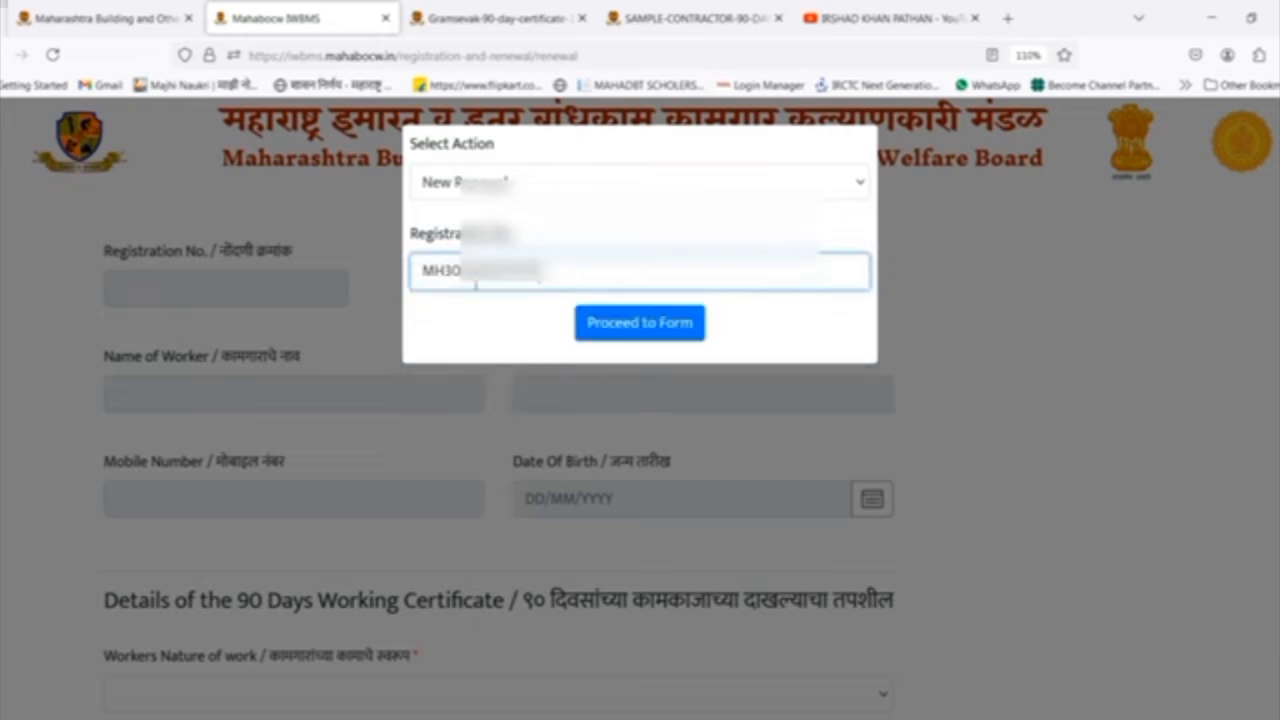
{"action": "left_click", "coordinate": [657, 334]}
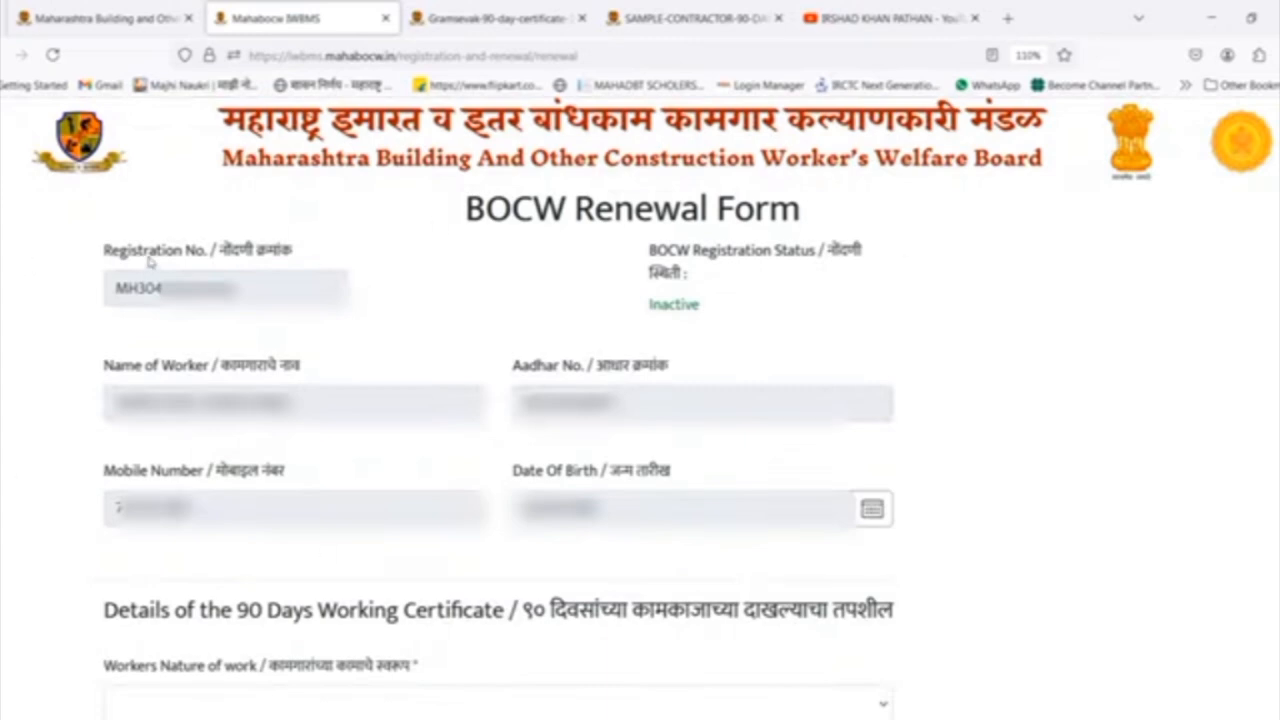
Review the worker's registration number, name, Aadhar number, mobile number and date of birth on the BOCW Renewal Form.
{"action": "left_click_drag", "start_coordinate": [218, 252], "coordinate": [339, 256]}
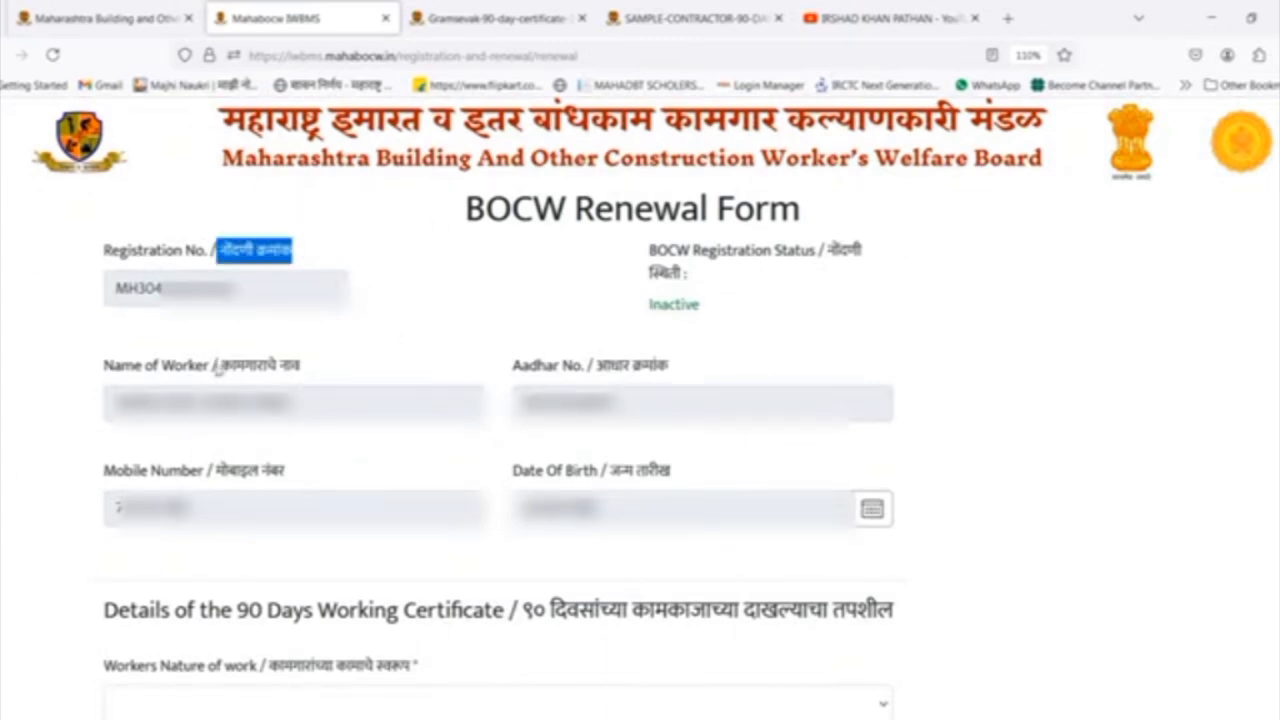
{"action": "left_click_drag", "start_coordinate": [218, 366], "coordinate": [329, 367]}
{"action": "left_click_drag", "start_coordinate": [598, 366], "coordinate": [716, 369]}
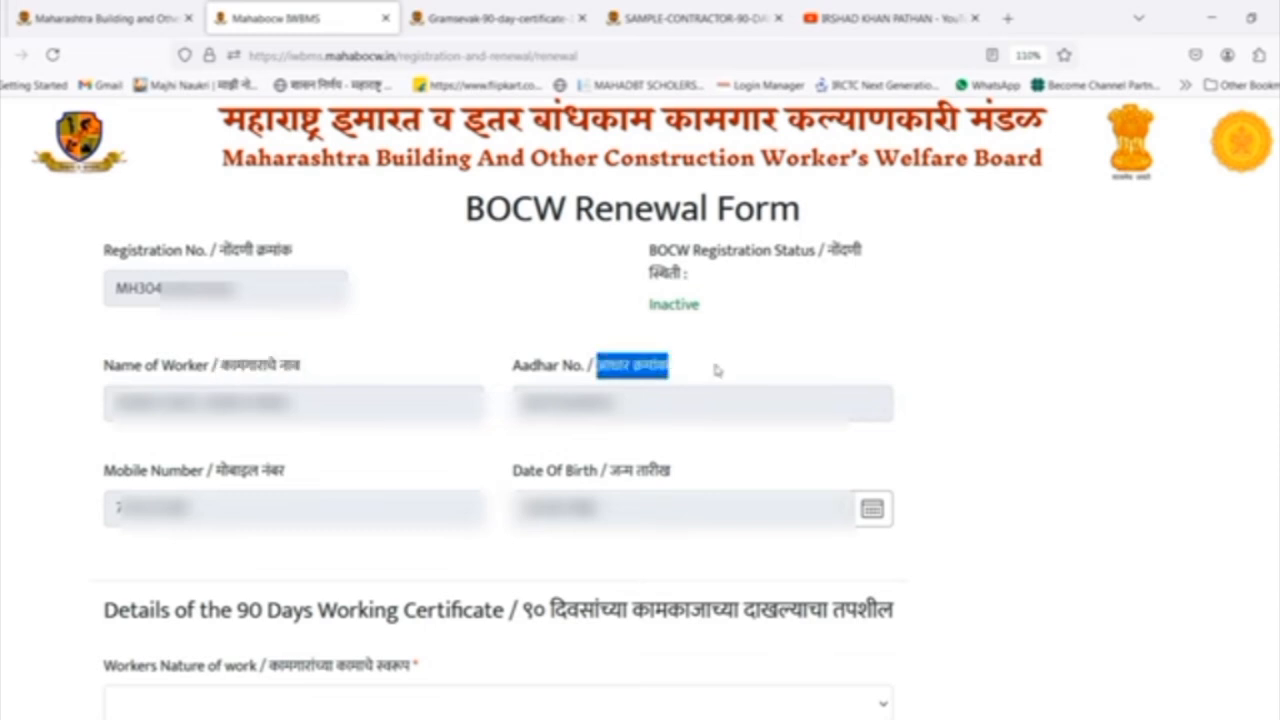
{"action": "left_click_drag", "start_coordinate": [134, 511], "coordinate": [180, 511]}
{"action": "left_click", "coordinate": [661, 508]}
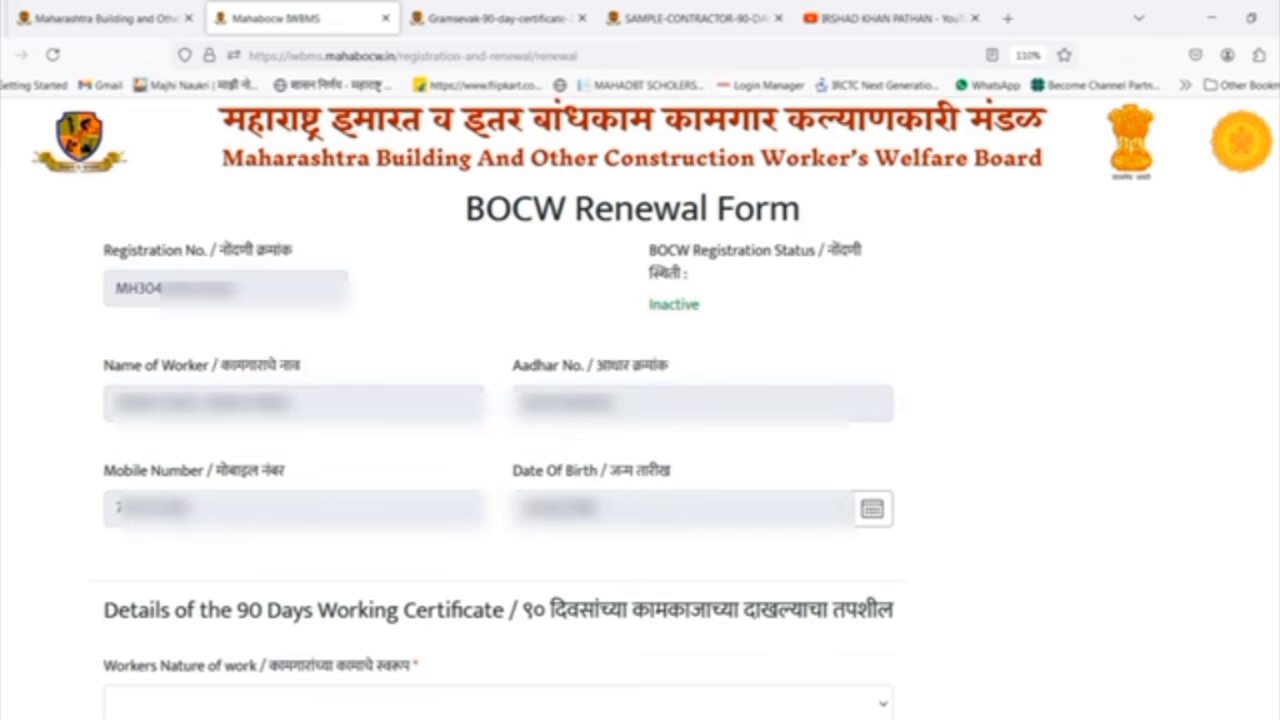
{"action": "left_click_drag", "start_coordinate": [555, 510], "coordinate": [675, 513]}
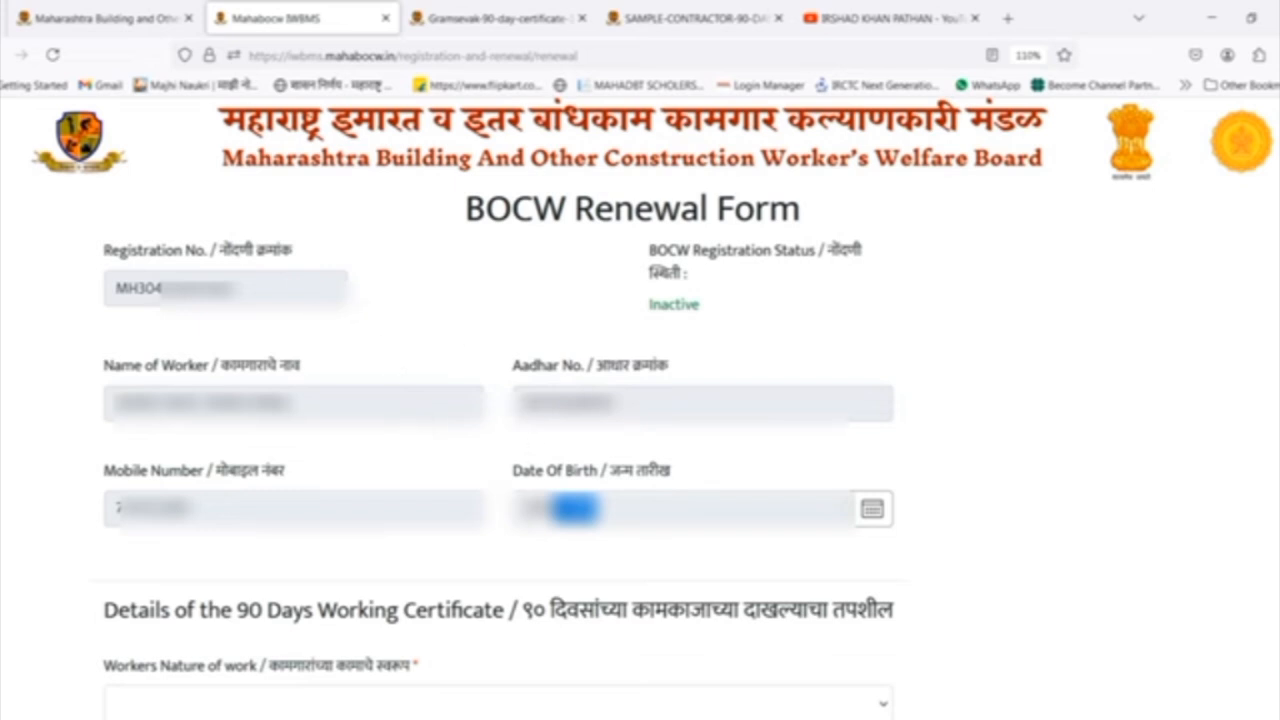
Set the worker's nature of work to All type of Helpers and the type of issuer to Contractor/Developer.
{"action": "scroll", "coordinate": [388, 192], "scroll_direction": "down", "scroll_amount": 5}
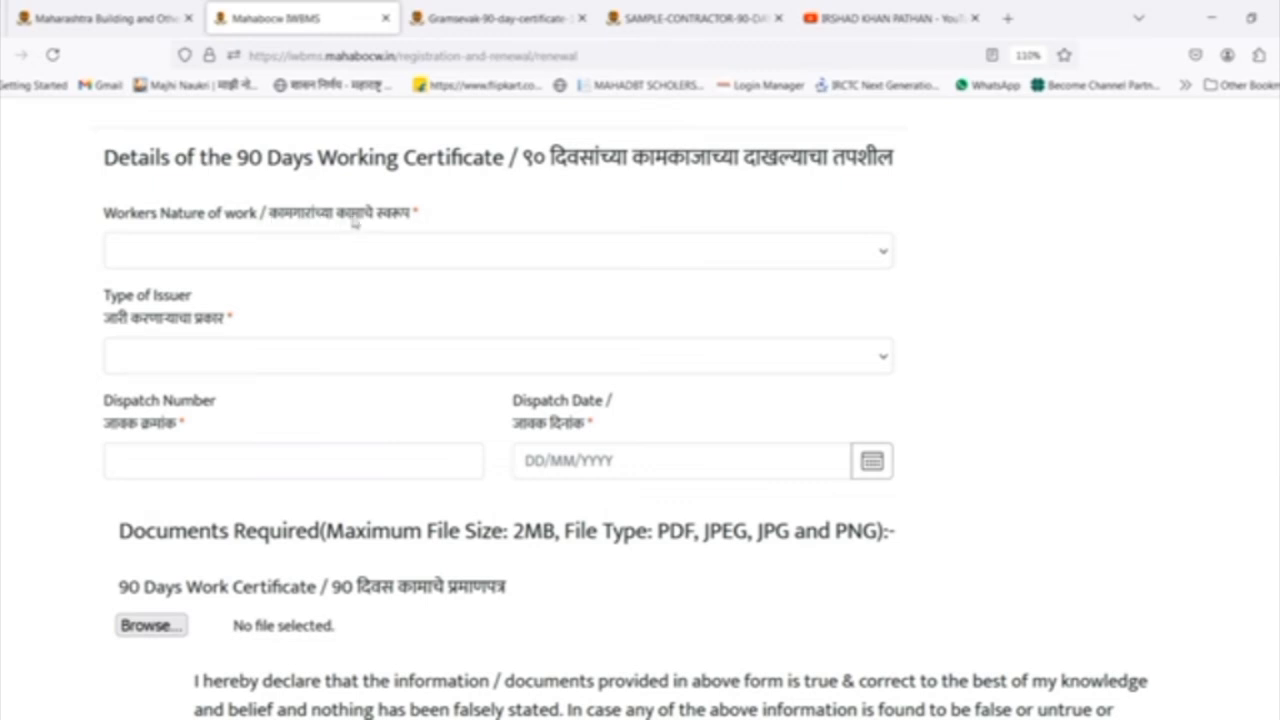
{"action": "left_click", "coordinate": [472, 255]}
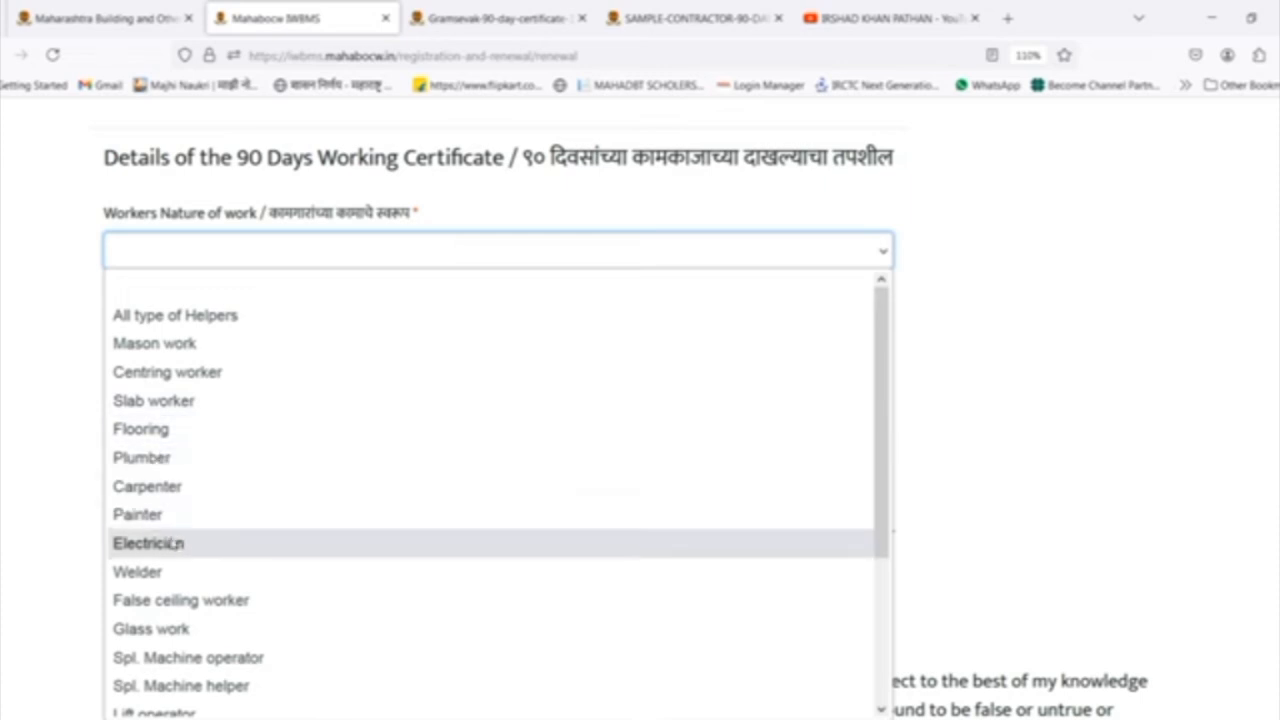
{"action": "left_click_drag", "start_coordinate": [880, 459], "coordinate": [879, 549]}
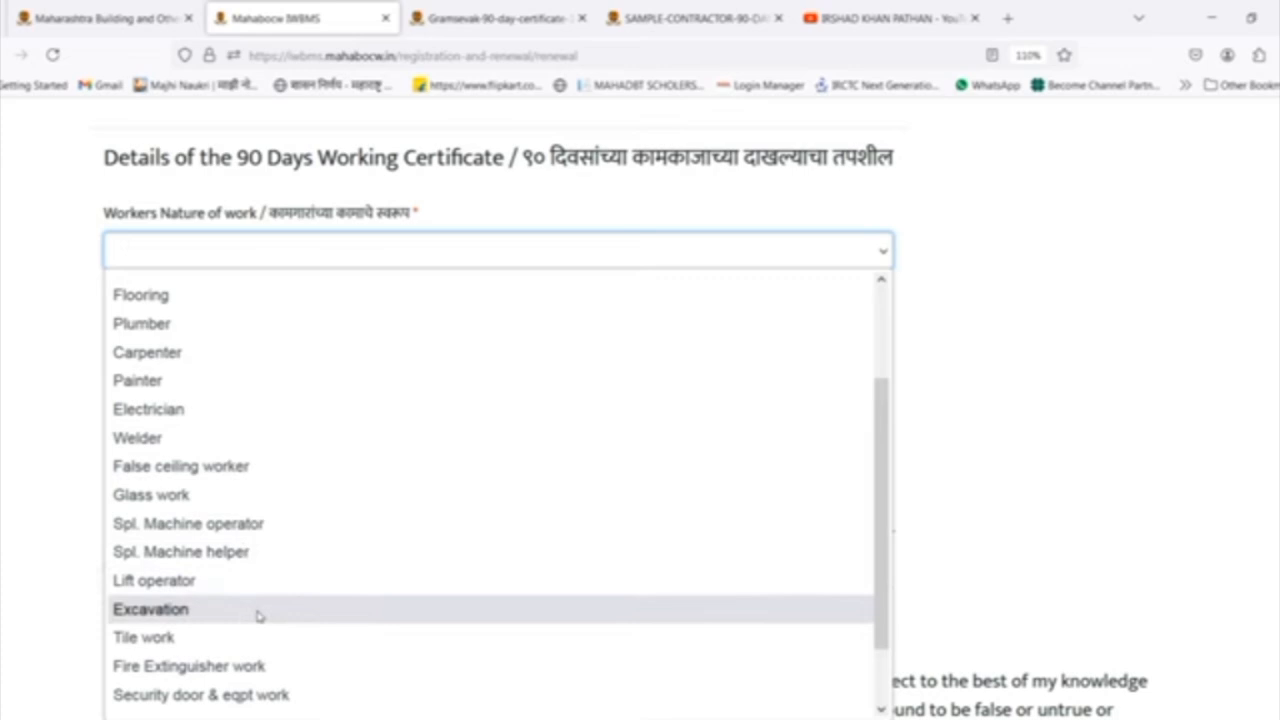
{"action": "scroll", "coordinate": [283, 591], "scroll_direction": "down", "scroll_amount": 1}
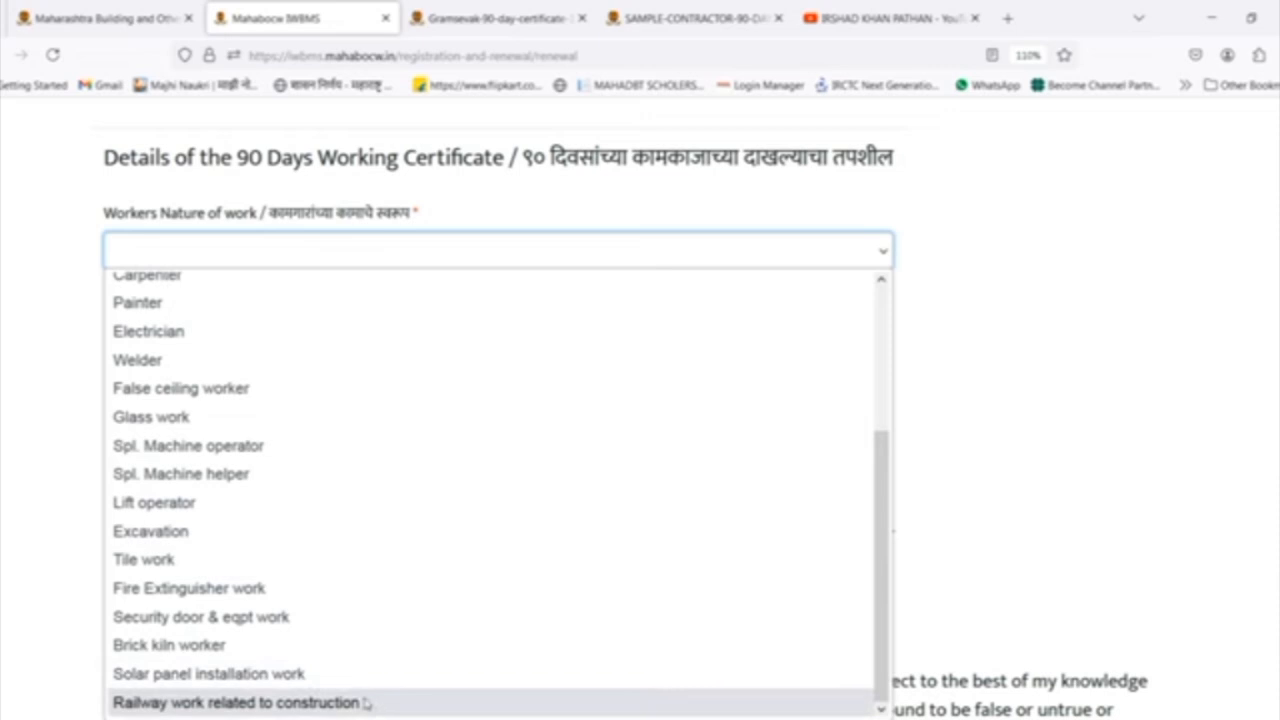
{"action": "scroll", "coordinate": [252, 320], "scroll_direction": "up", "scroll_amount": 3}
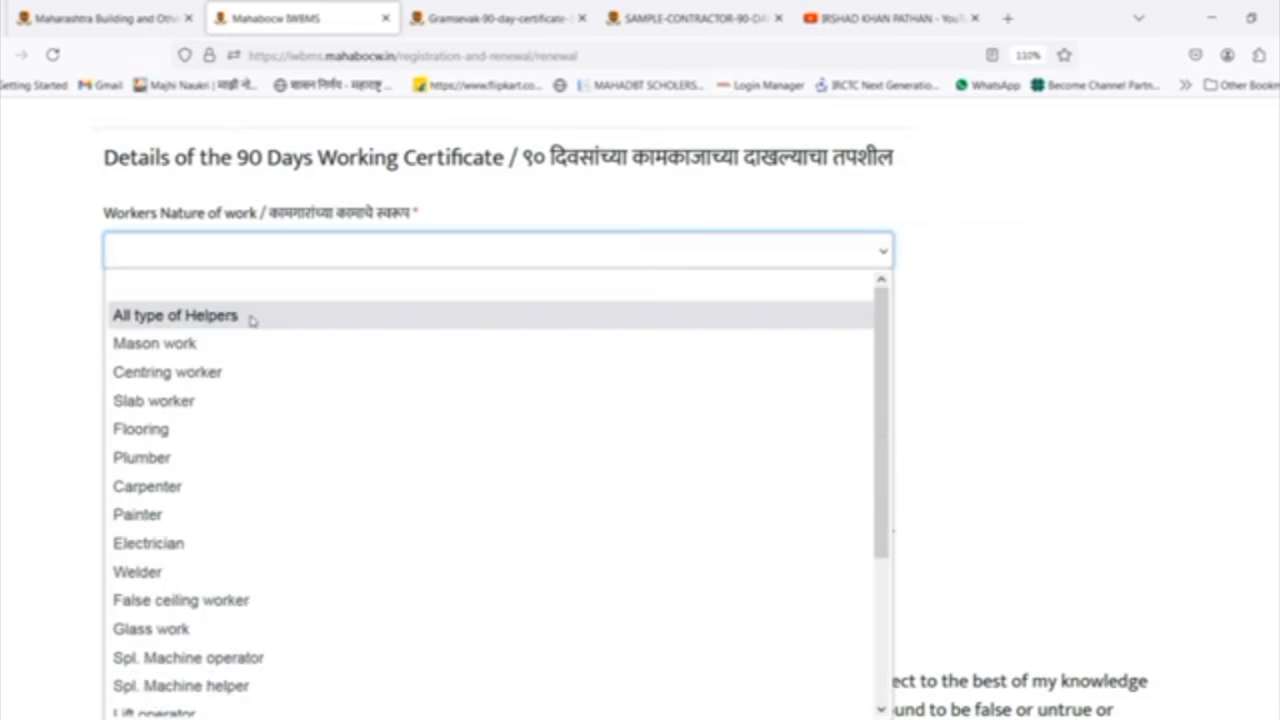
{"action": "left_click", "coordinate": [252, 320]}
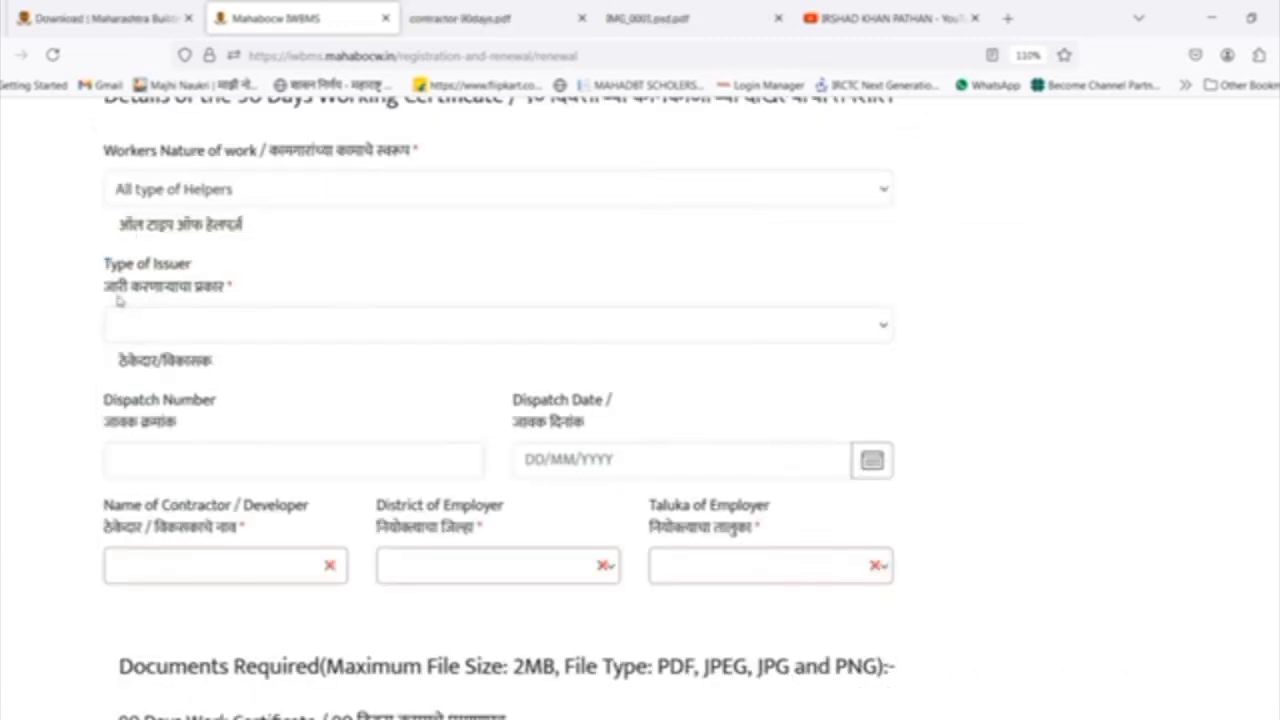
{"action": "left_click", "coordinate": [227, 326]}
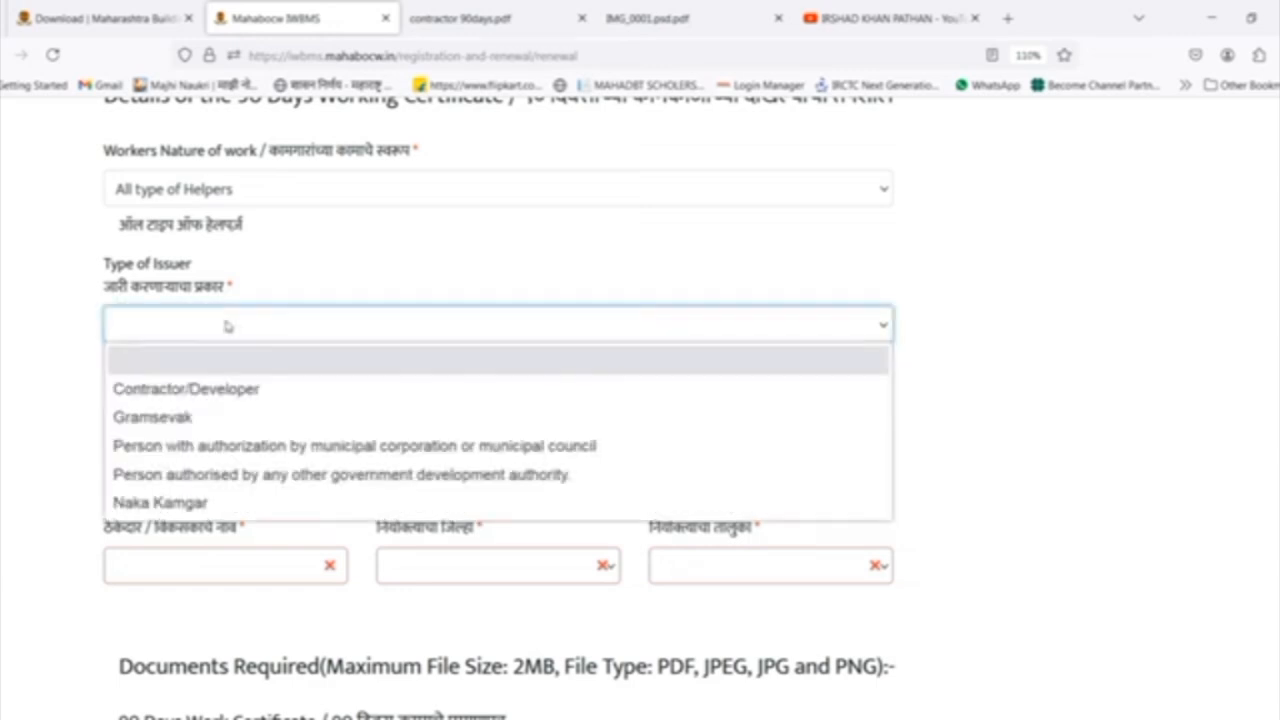
{"action": "left_click", "coordinate": [231, 392]}
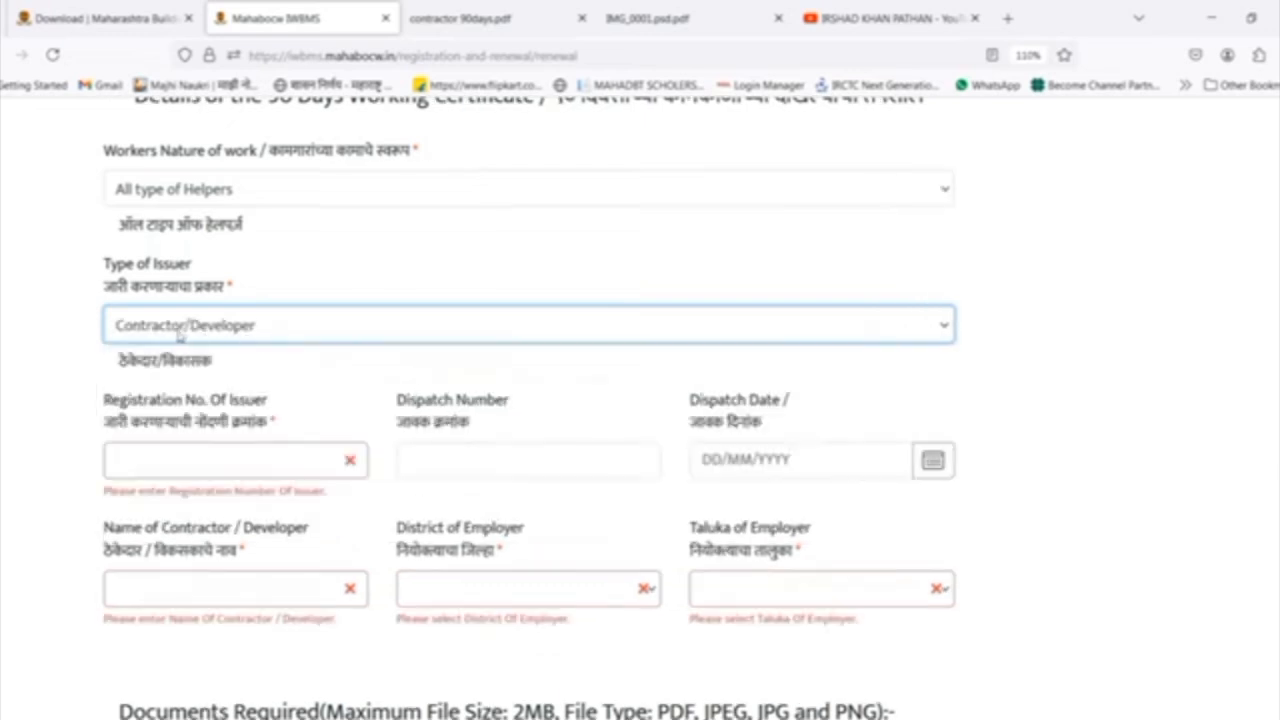
Examine the sample contractor certificate in contractor 90days.pdf for its dispatch, contractor and worker details.
{"action": "left_click", "coordinate": [494, 12]}
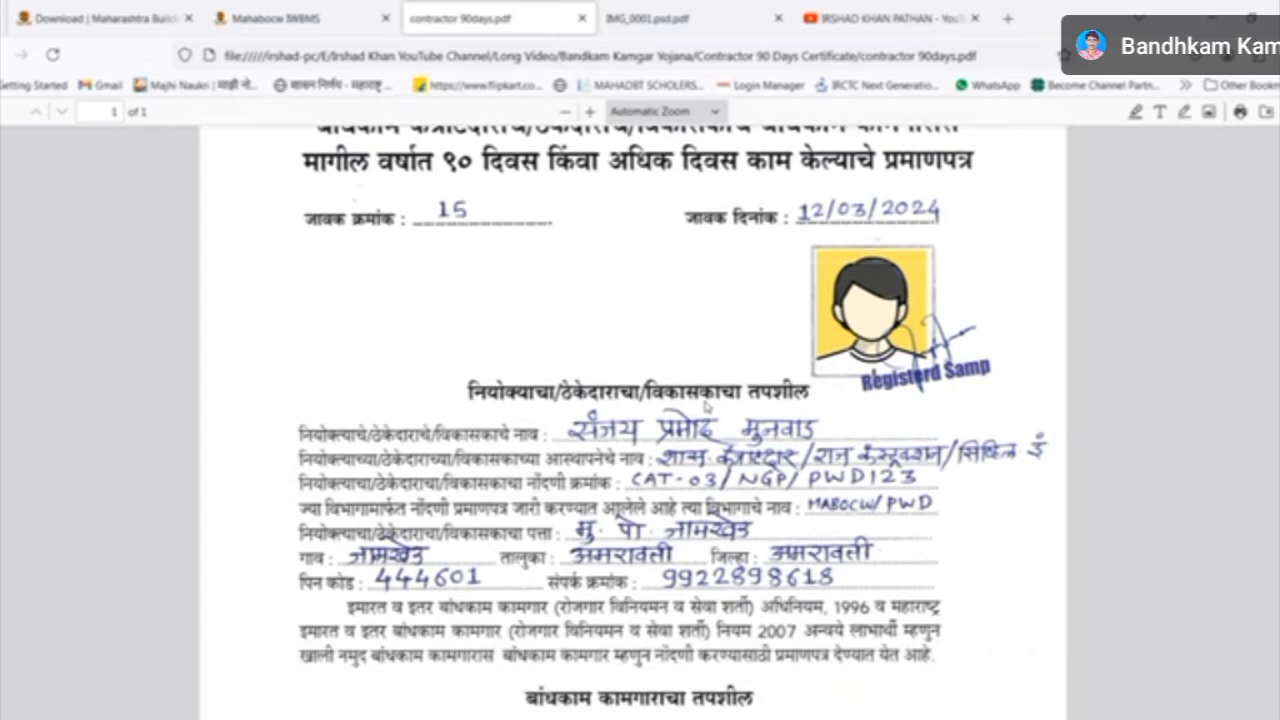
{"action": "scroll", "coordinate": [706, 407], "scroll_direction": "up", "scroll_amount": 2}
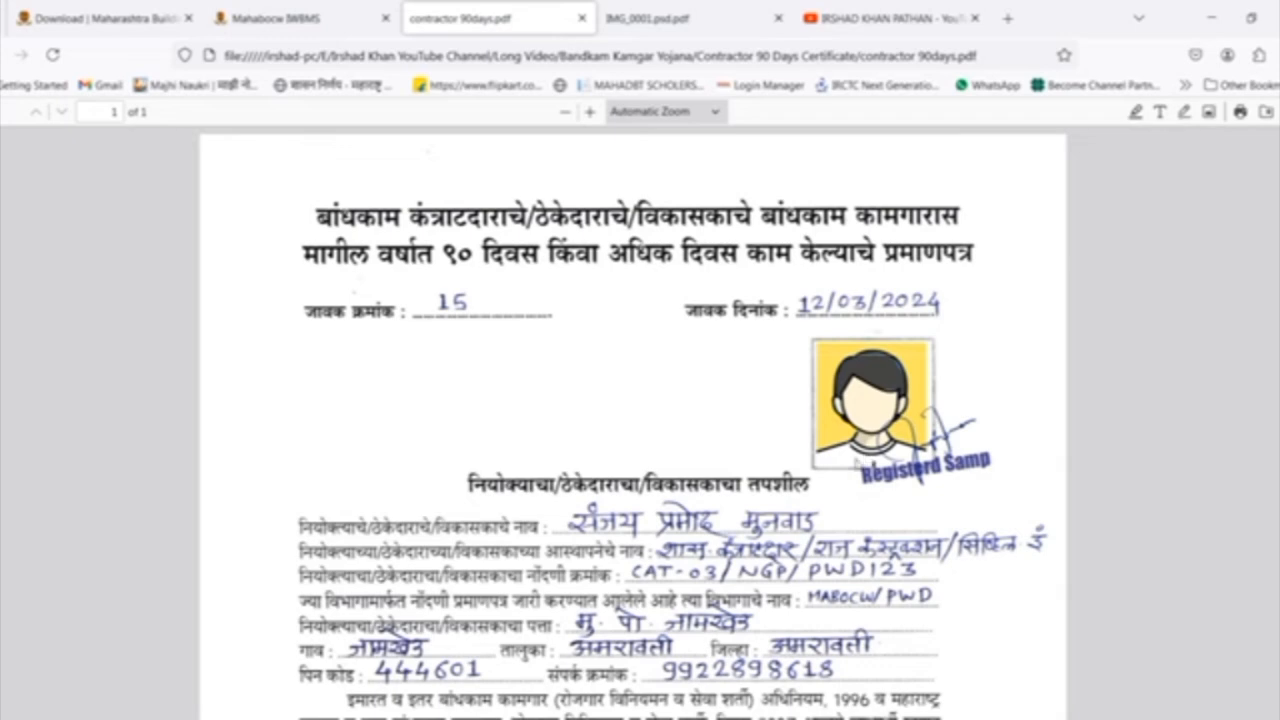
{"action": "scroll", "coordinate": [640, 420], "scroll_direction": "down", "scroll_amount": 4}
{"action": "scroll", "coordinate": [640, 420], "scroll_direction": "down", "scroll_amount": 2}
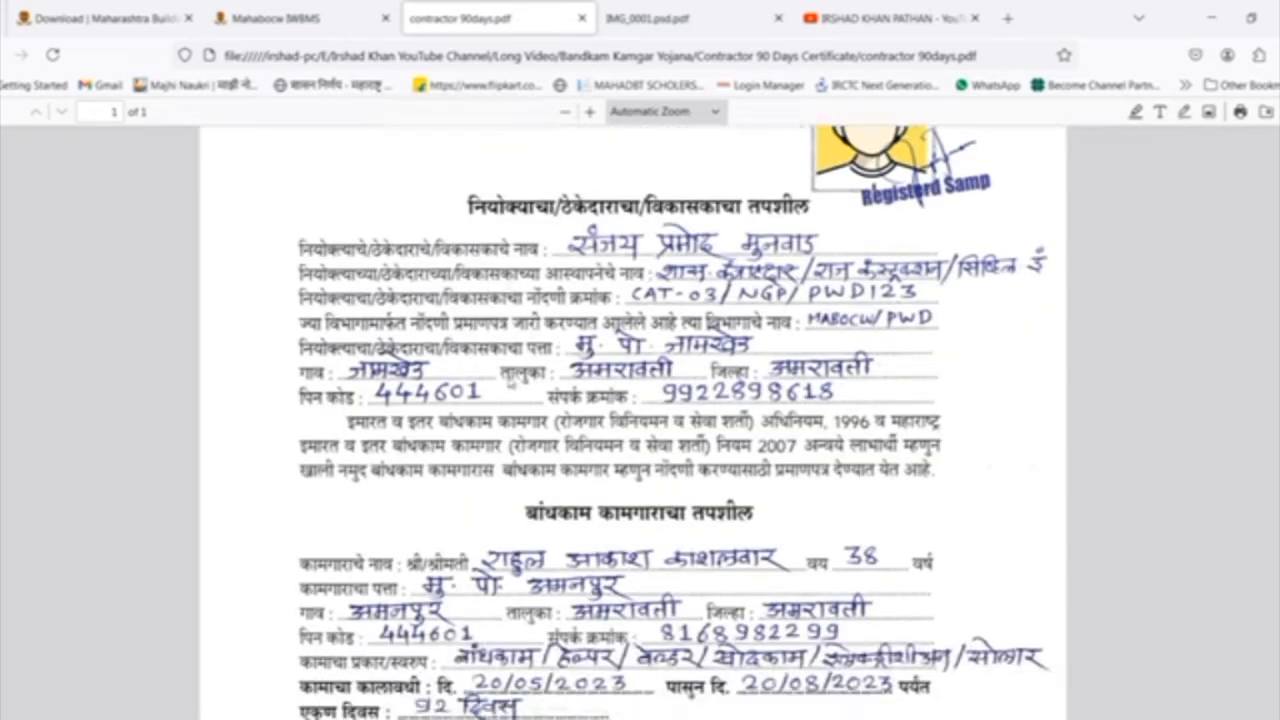
{"action": "scroll", "coordinate": [640, 420], "scroll_direction": "down", "scroll_amount": 10}
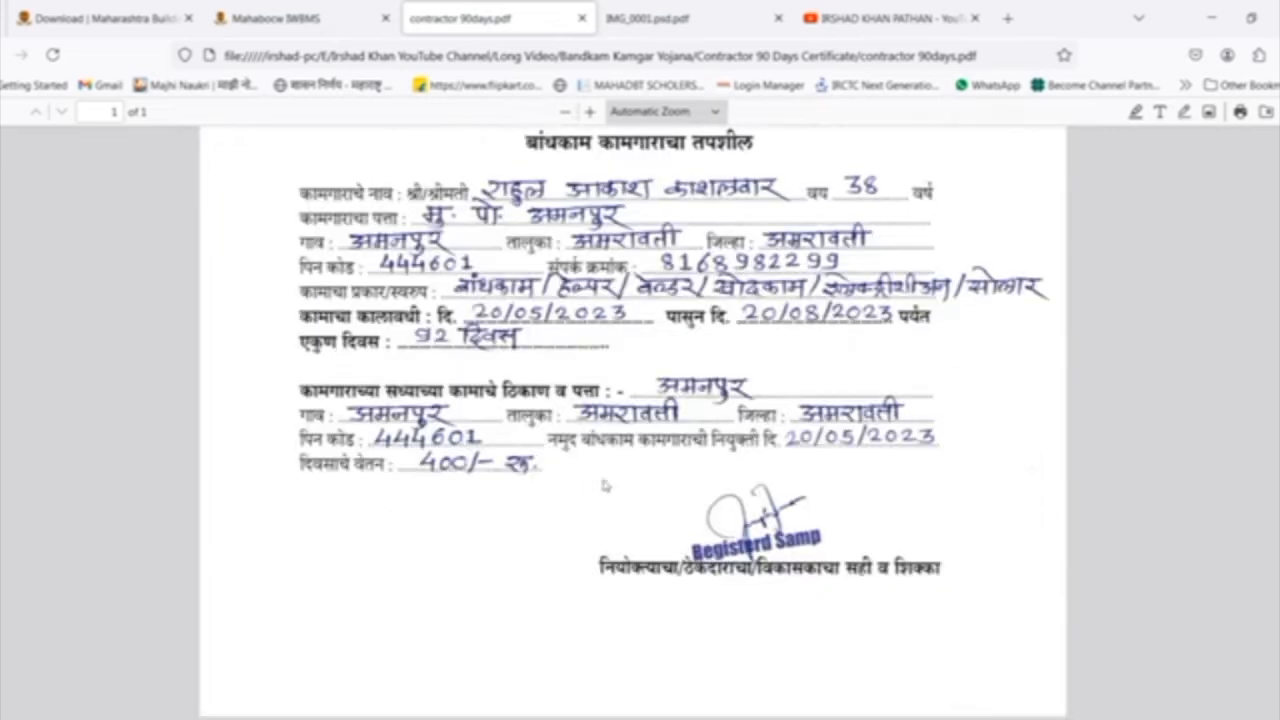
{"action": "scroll", "coordinate": [640, 420], "scroll_direction": "up", "scroll_amount": 16}
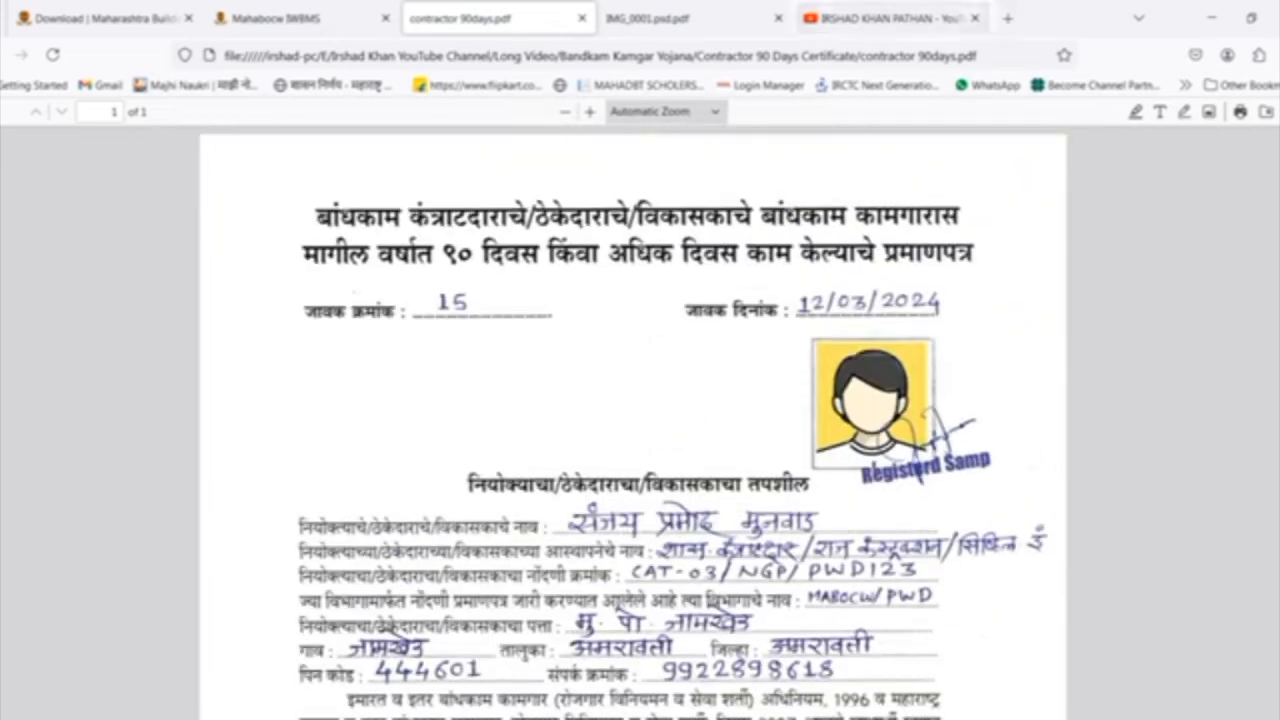
{"action": "left_click", "coordinate": [890, 20]}
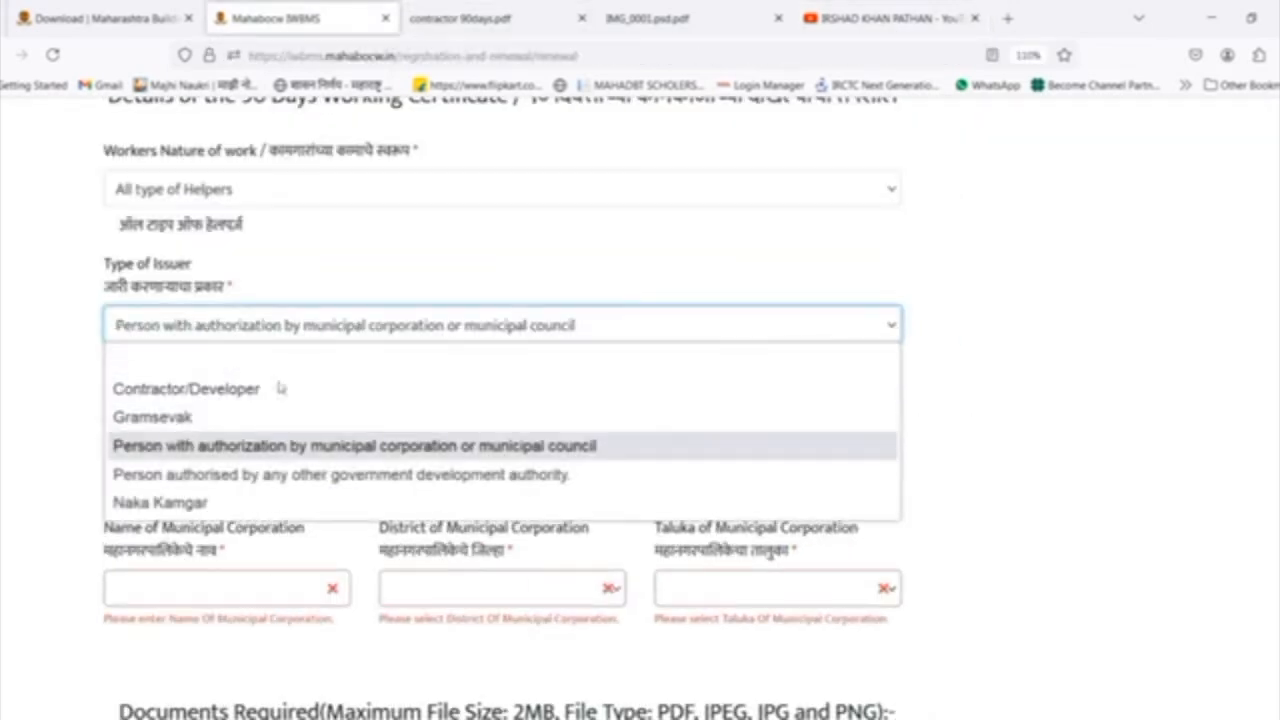
Try Gramsevak as the type of issuer, and settle on Person with authorization by municipal corporation or municipal council.
{"action": "left_click", "coordinate": [503, 453]}
{"action": "left_click", "coordinate": [676, 368]}
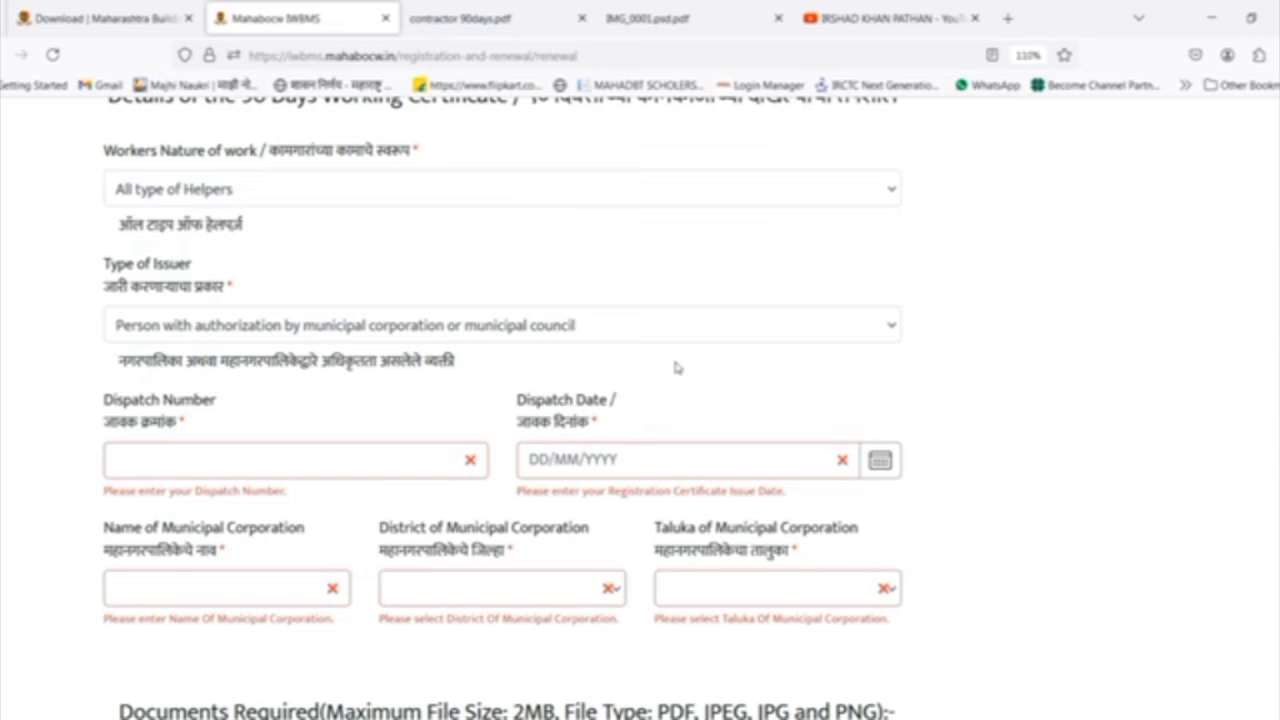
{"action": "left_click", "coordinate": [510, 330]}
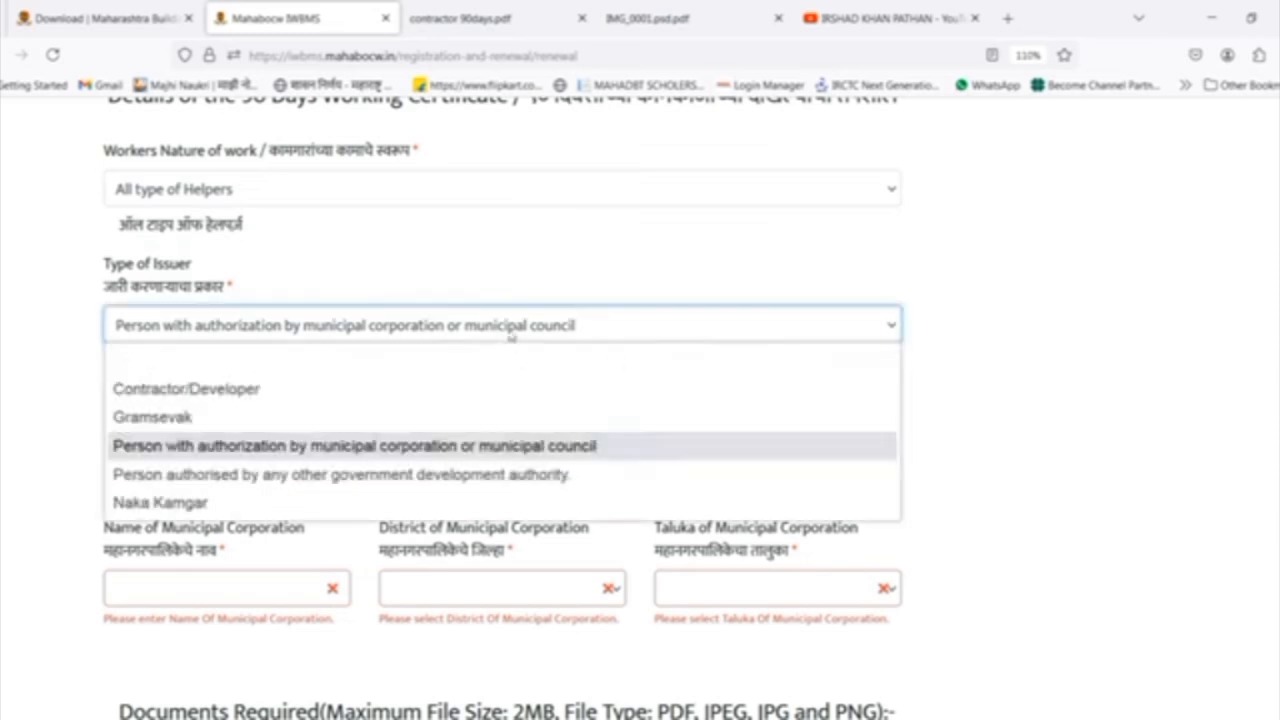
{"action": "left_click", "coordinate": [318, 456]}
{"action": "left_click", "coordinate": [366, 328]}
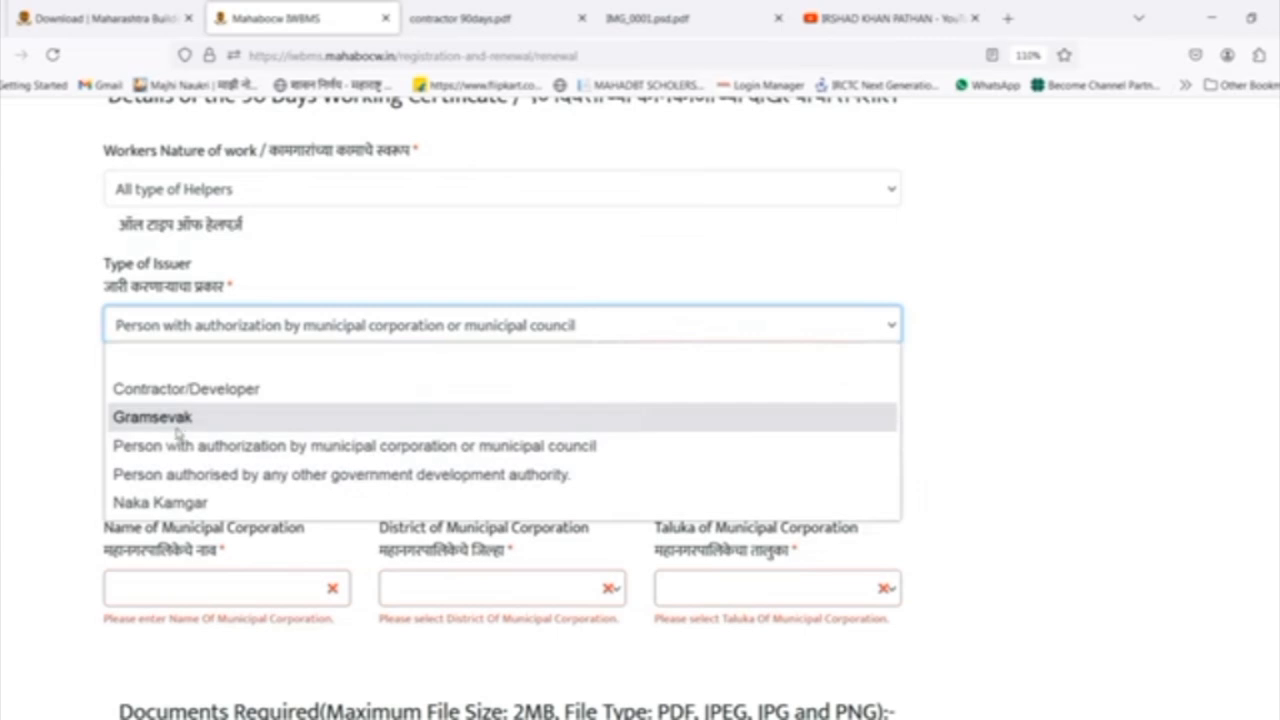
{"action": "left_click", "coordinate": [178, 430]}
{"action": "left_click", "coordinate": [272, 326]}
{"action": "left_click", "coordinate": [270, 447]}
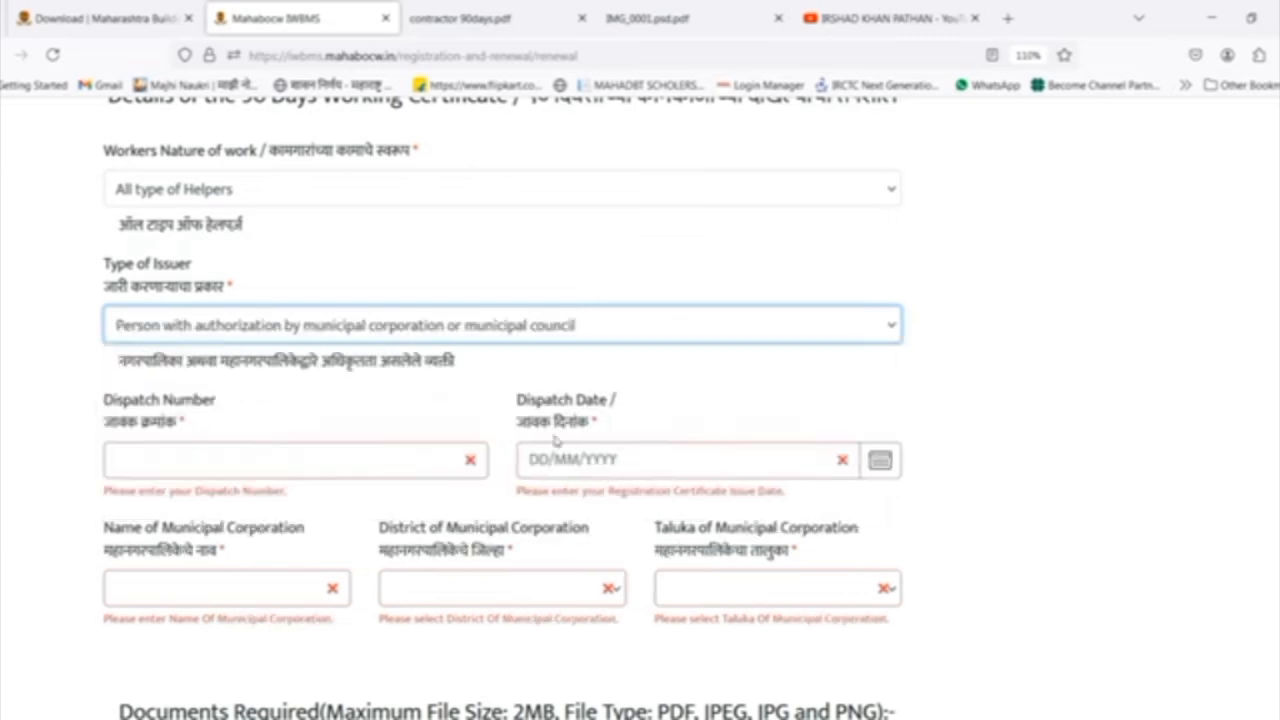
{"action": "left_click", "coordinate": [345, 326]}
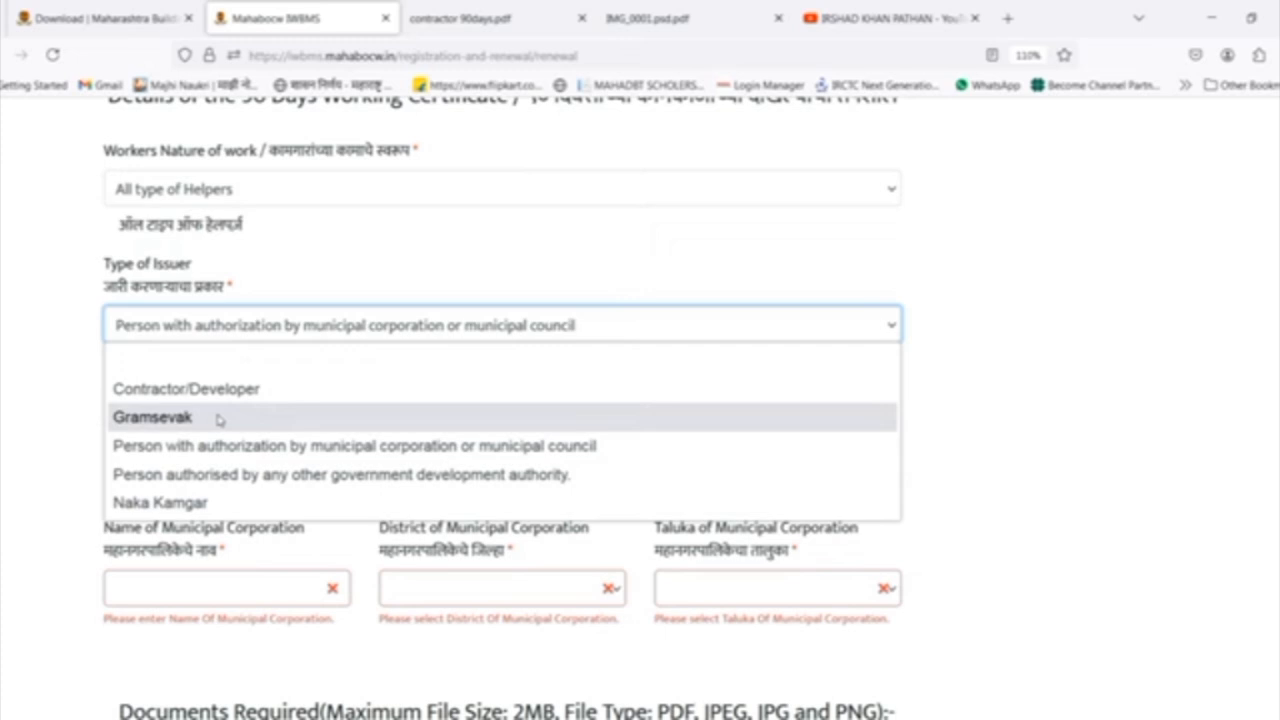
{"action": "left_click", "coordinate": [1035, 332]}
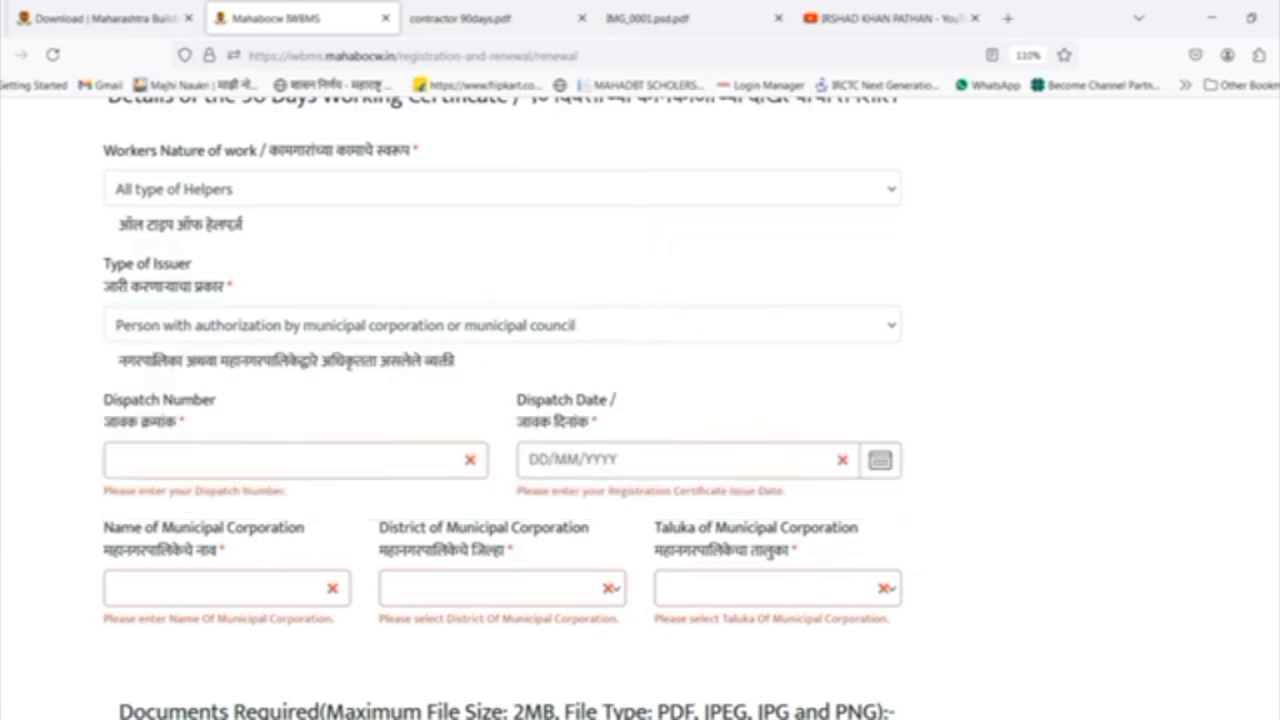
{"action": "left_click", "coordinate": [205, 338]}
{"action": "left_click", "coordinate": [205, 440]}
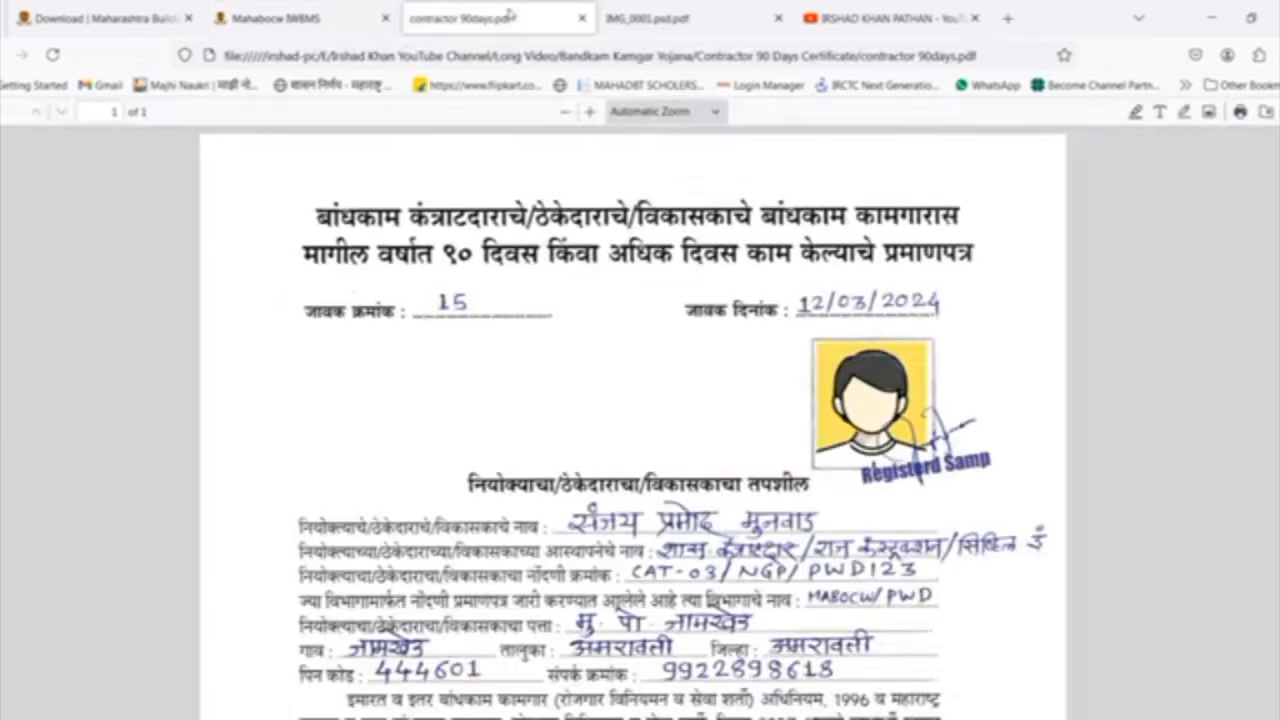
Examine the sample municipal 90-day certificate in IMG_0001.psd.pdf, and view the YouTube channel's video about filling in the certificate.
{"action": "left_click", "coordinate": [511, 15]}
{"action": "left_click_drag", "start_coordinate": [750, 5], "coordinate": [495, 14]}
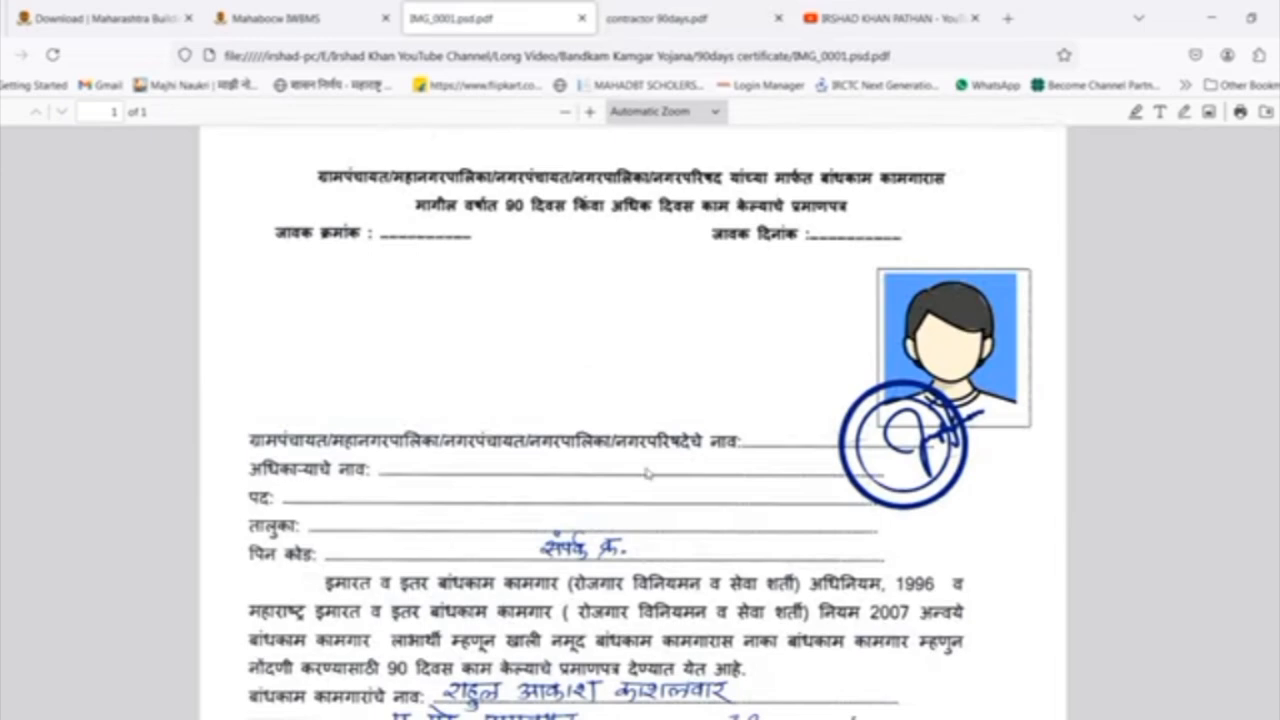
{"action": "scroll", "coordinate": [663, 506], "scroll_direction": "down", "scroll_amount": 3}
{"action": "scroll", "coordinate": [733, 514], "scroll_direction": "up", "scroll_amount": 3}
{"action": "scroll", "coordinate": [970, 455], "scroll_direction": "up", "scroll_amount": 1}
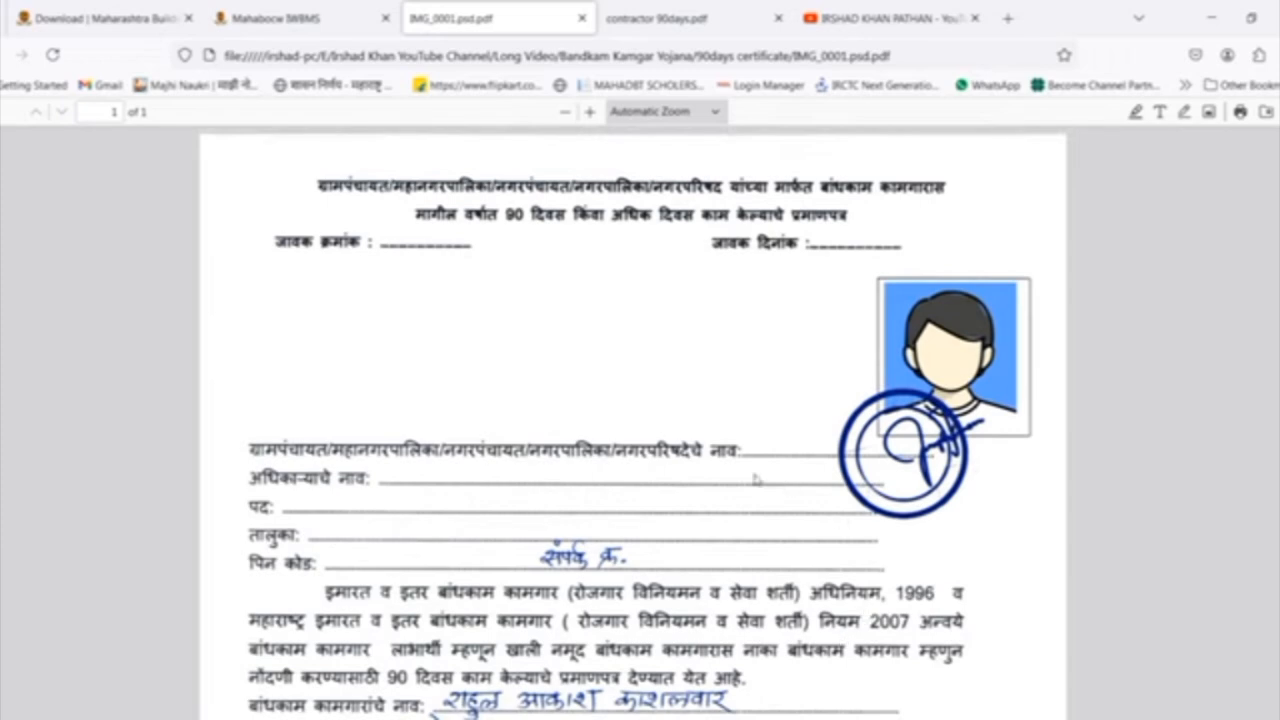
{"action": "left_click", "coordinate": [880, 18]}
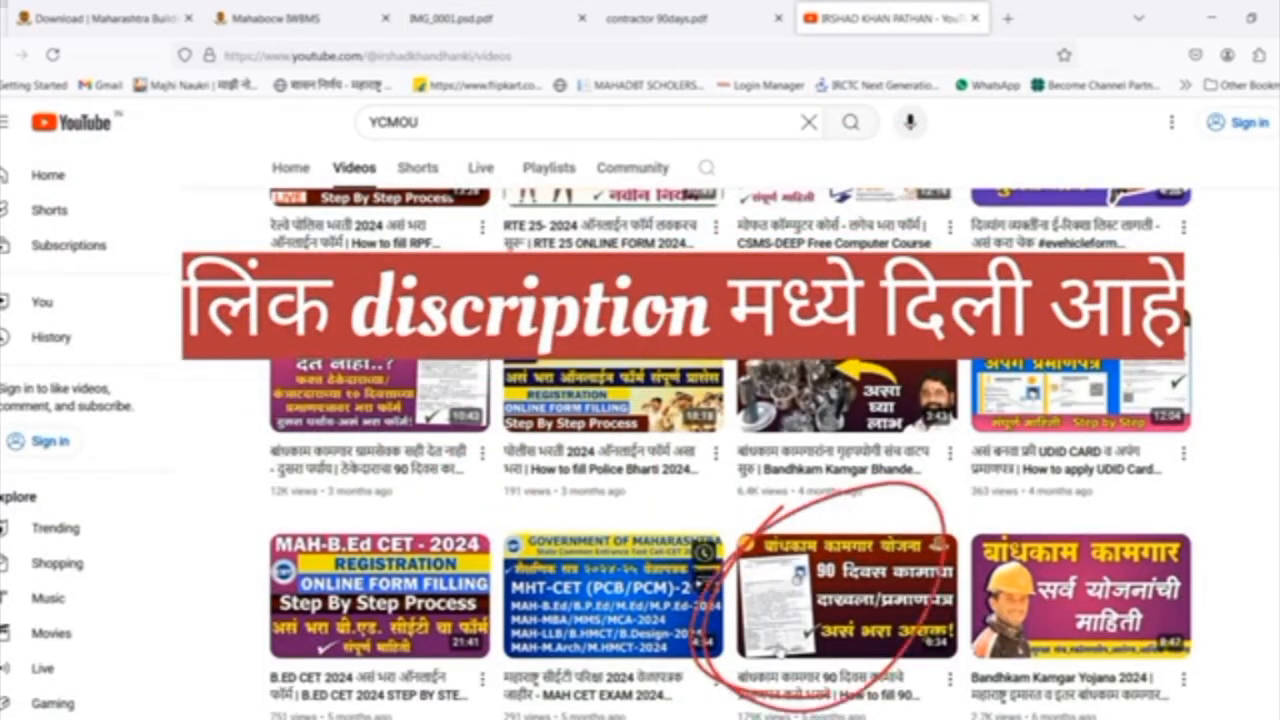
Try Contractor/Developer as the type of issuer on the renewal form.
{"action": "left_click", "coordinate": [262, 18]}
{"action": "left_click", "coordinate": [293, 327]}
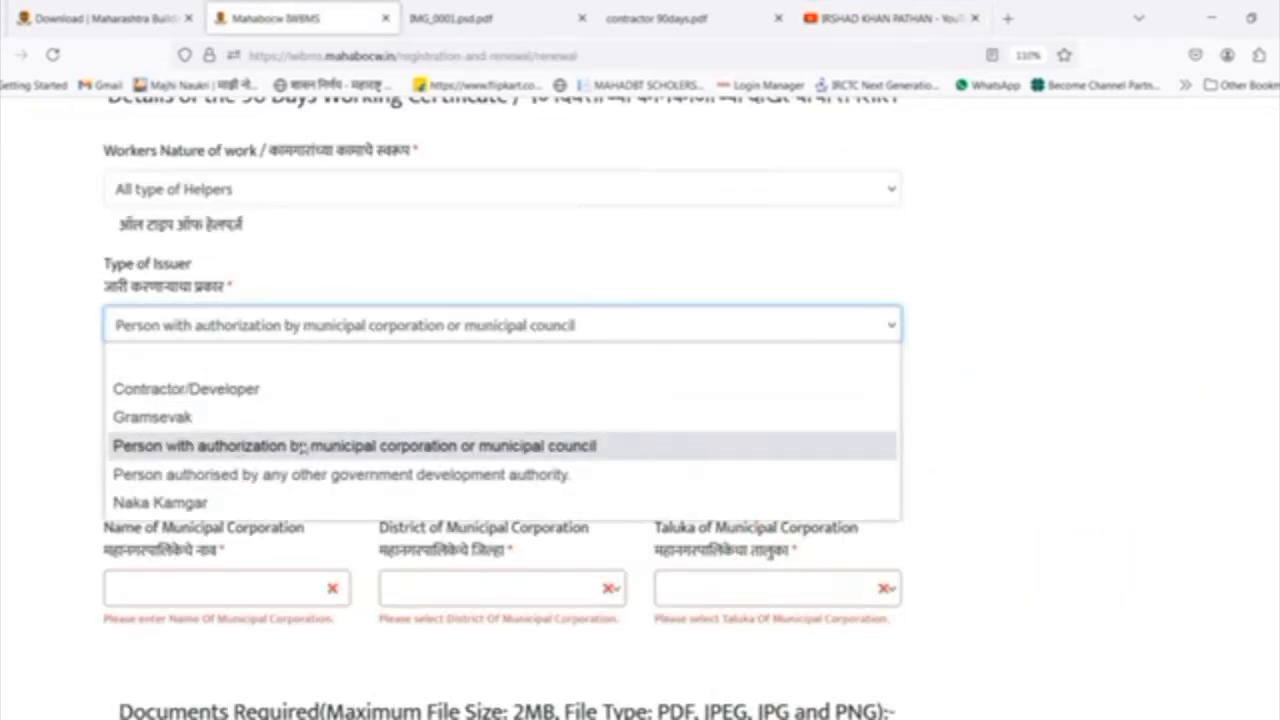
{"action": "left_click", "coordinate": [360, 447]}
{"action": "left_click", "coordinate": [258, 328]}
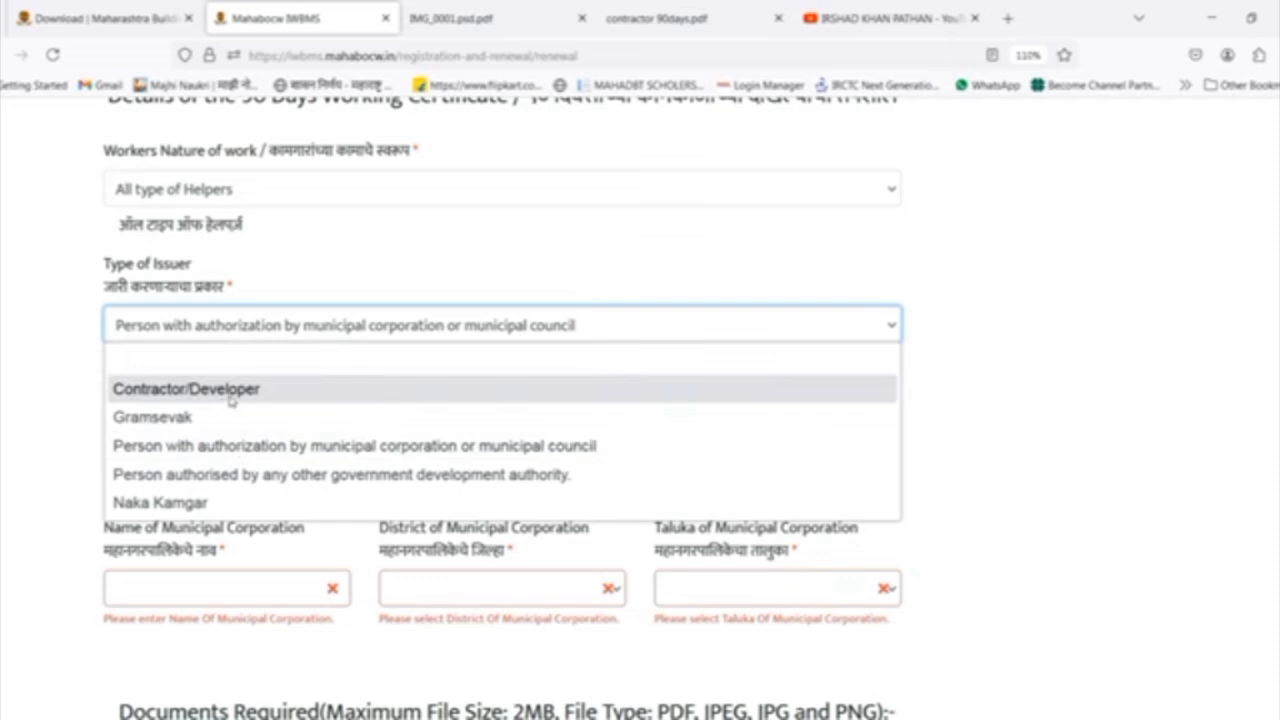
{"action": "left_click", "coordinate": [230, 390]}
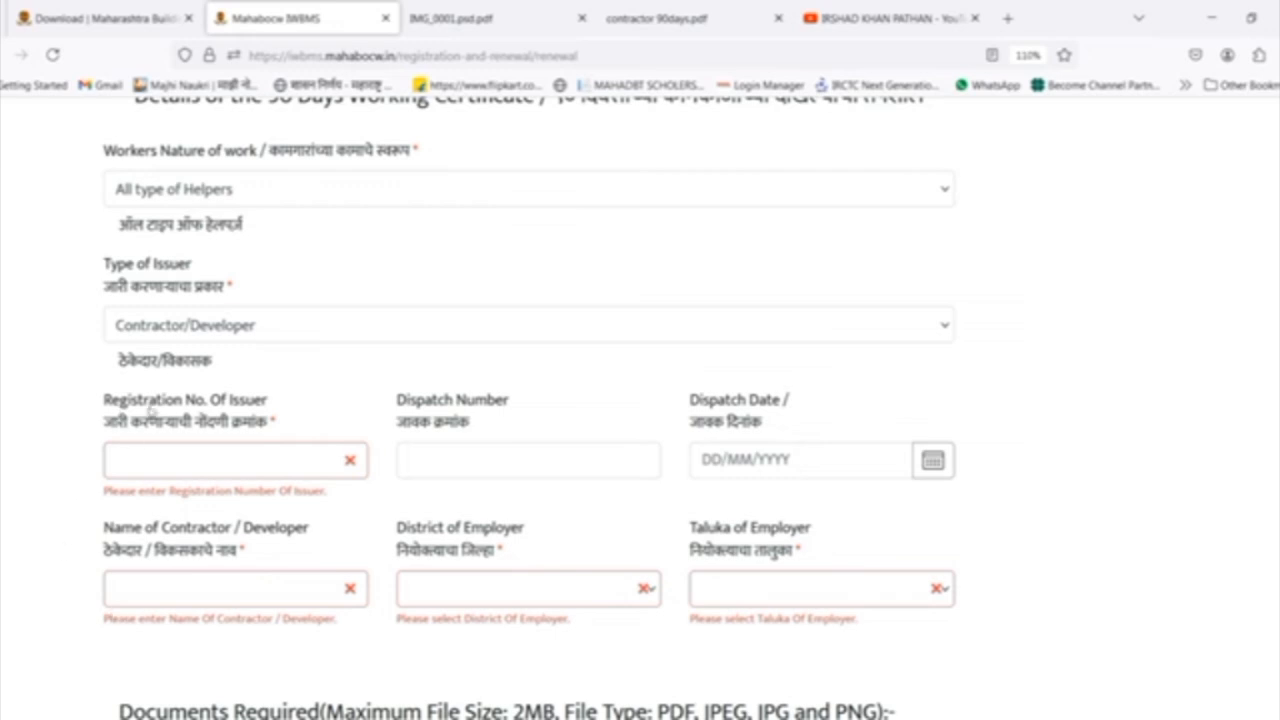
Look up the issuer's registration number in the sample certificate contractor 90days.pdf and return to the renewal form.
{"action": "left_click", "coordinate": [230, 450]}
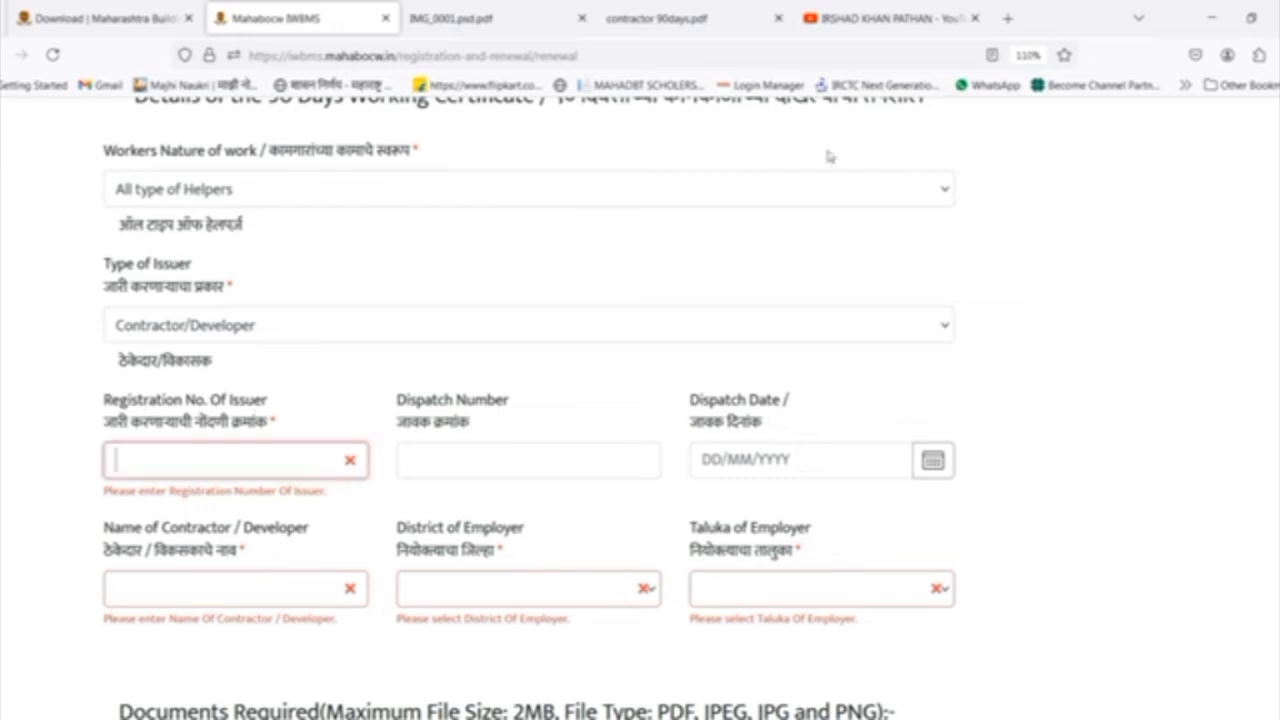
{"action": "left_click", "coordinate": [676, 26]}
{"action": "scroll", "coordinate": [731, 473], "scroll_direction": "down", "scroll_amount": 2}
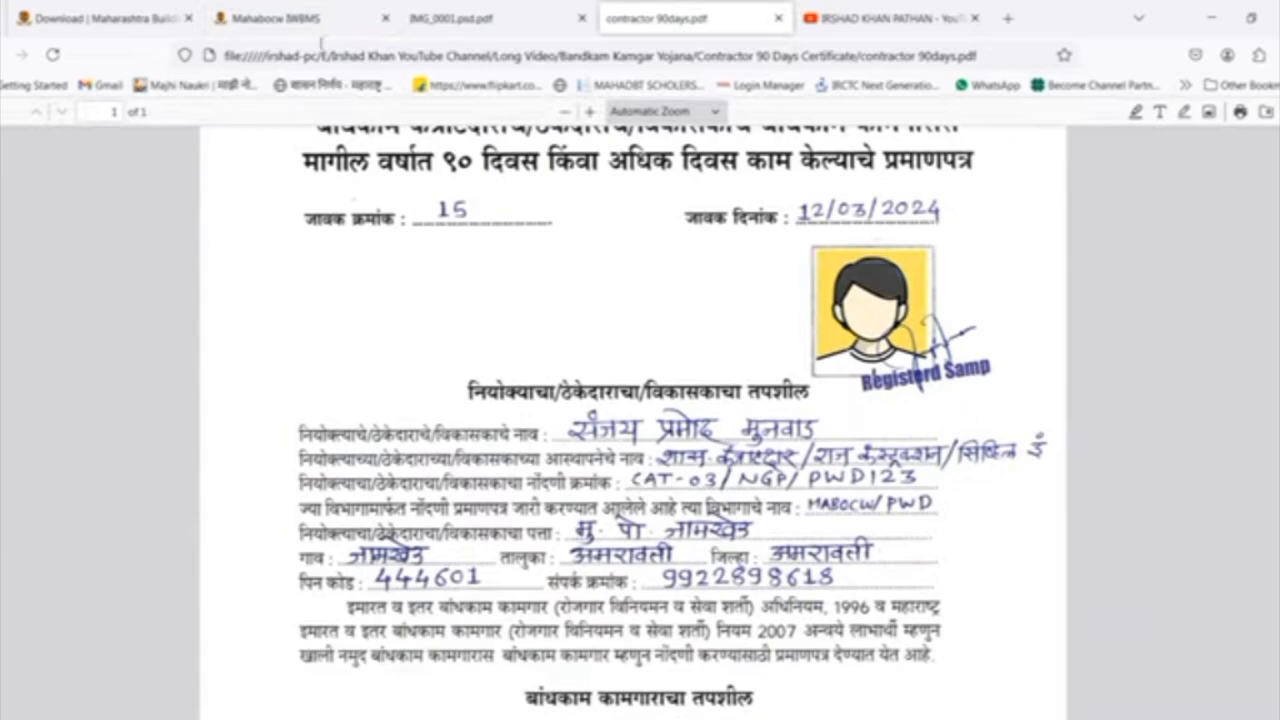
{"action": "left_click", "coordinate": [275, 18]}
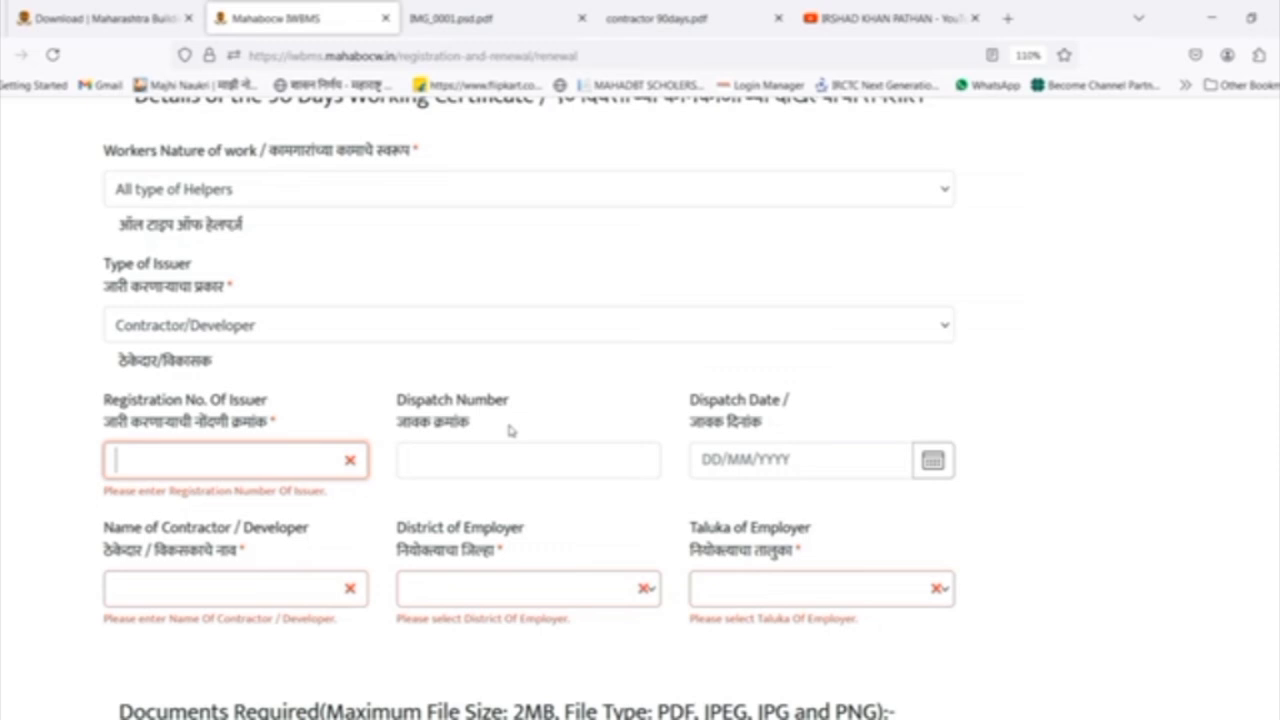
Review the dispatch number, dispatch date, contractor name, district and taluka fields required for a contractor-issued certificate.
{"action": "left_click", "coordinate": [462, 505]}
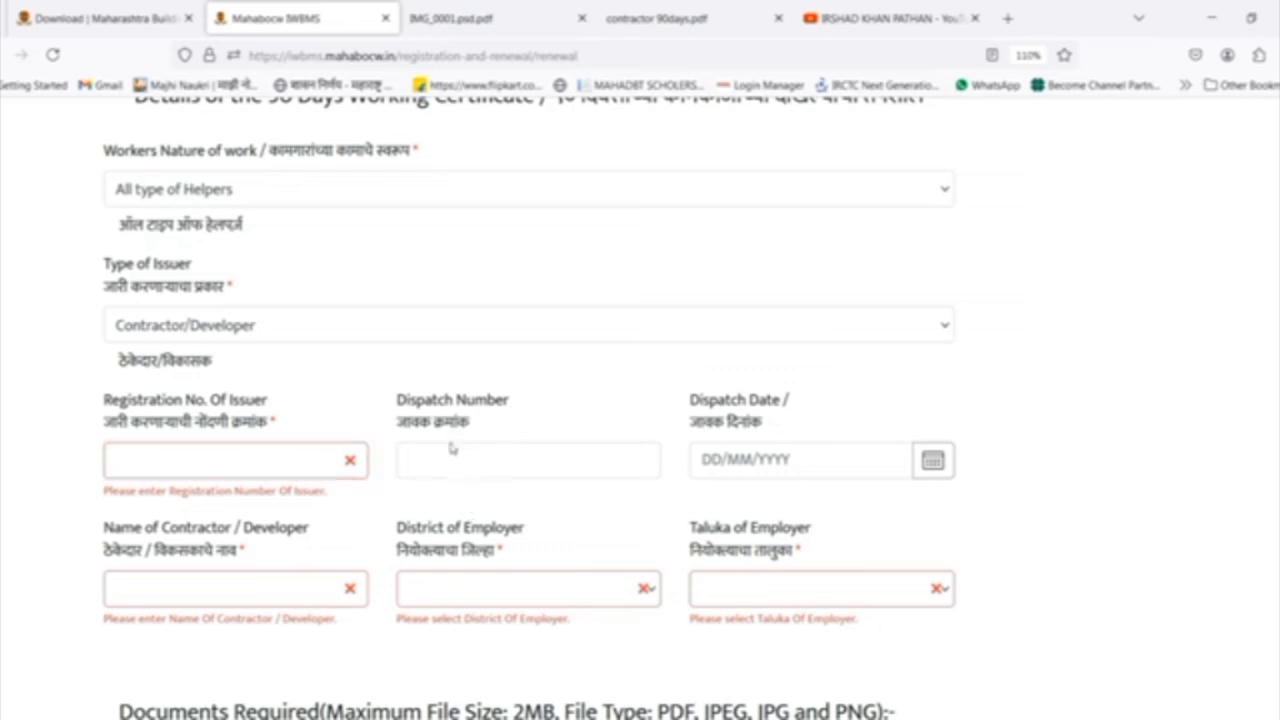
{"action": "left_click", "coordinate": [445, 449]}
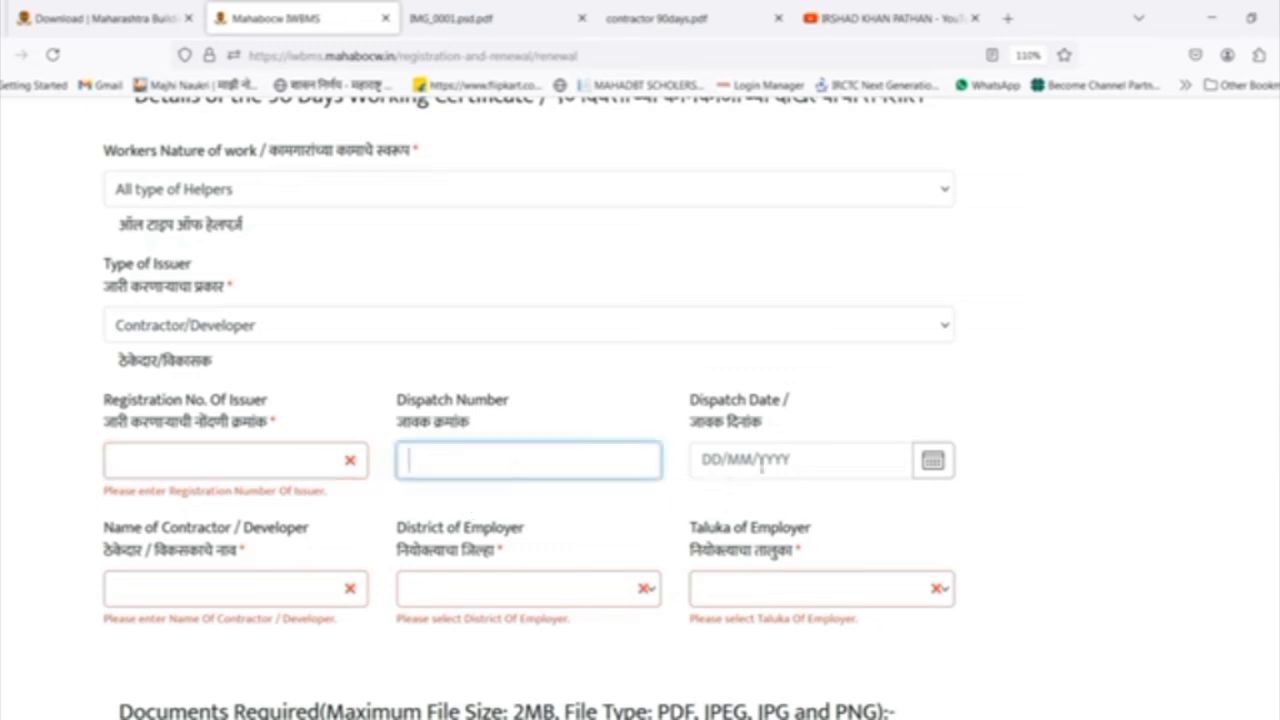
{"action": "left_click", "coordinate": [814, 458]}
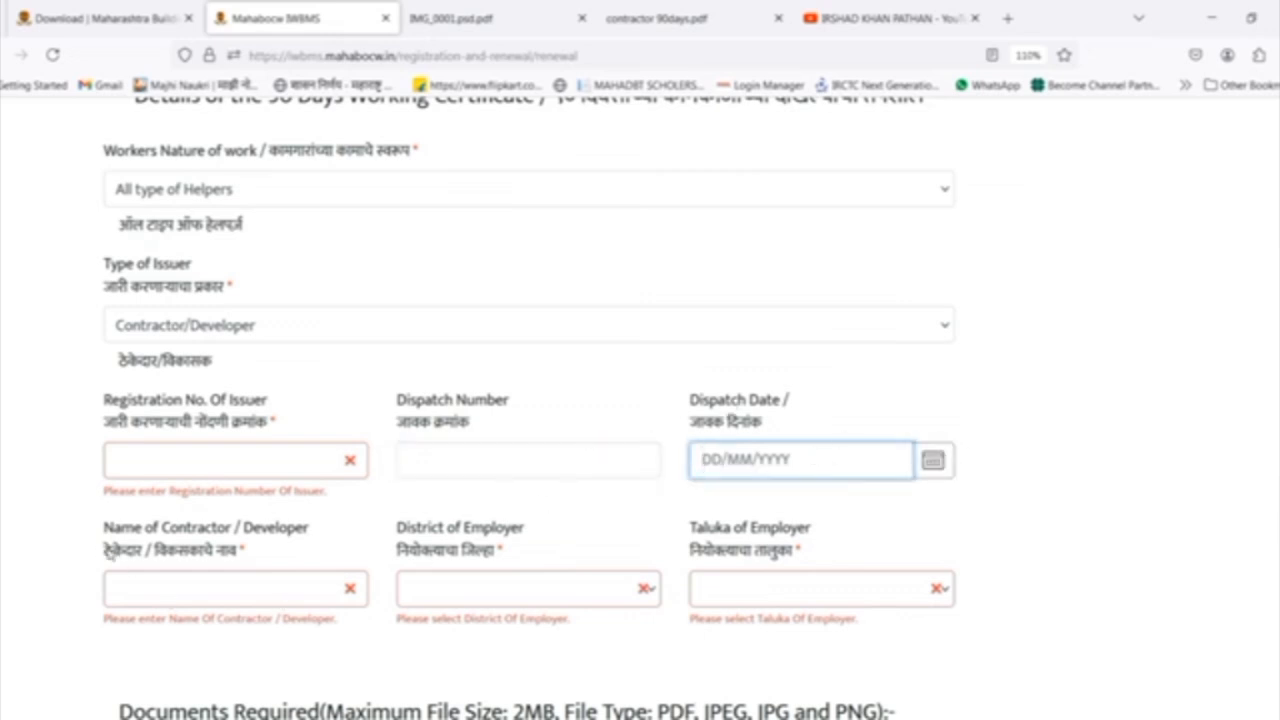
{"action": "left_click_drag", "start_coordinate": [111, 554], "coordinate": [248, 555]}
{"action": "left_click_drag", "start_coordinate": [398, 559], "coordinate": [546, 560]}
{"action": "left_click_drag", "start_coordinate": [690, 553], "coordinate": [929, 559]}
{"action": "left_click", "coordinate": [1016, 555]}
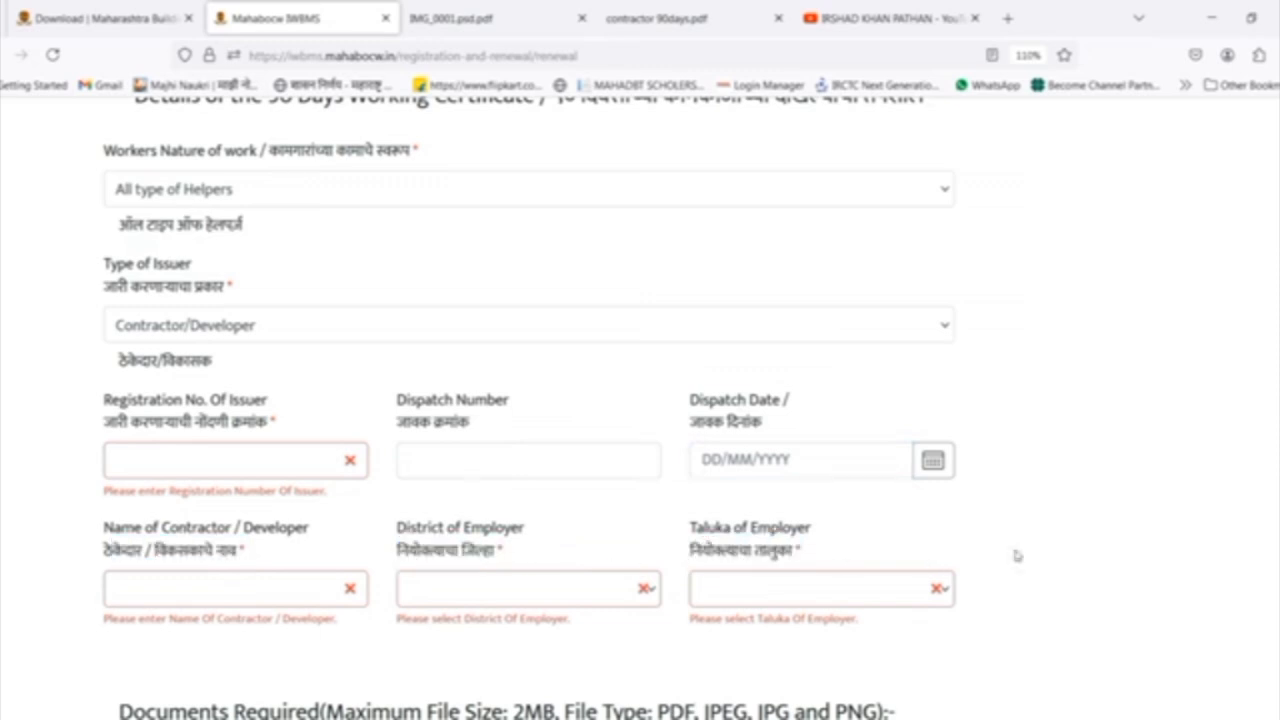
Set the type of issuer to Person with authorization by municipal corporation or municipal council, and check the dispatch fields in IMG_0001.psd.pdf.
{"action": "left_click", "coordinate": [310, 337]}
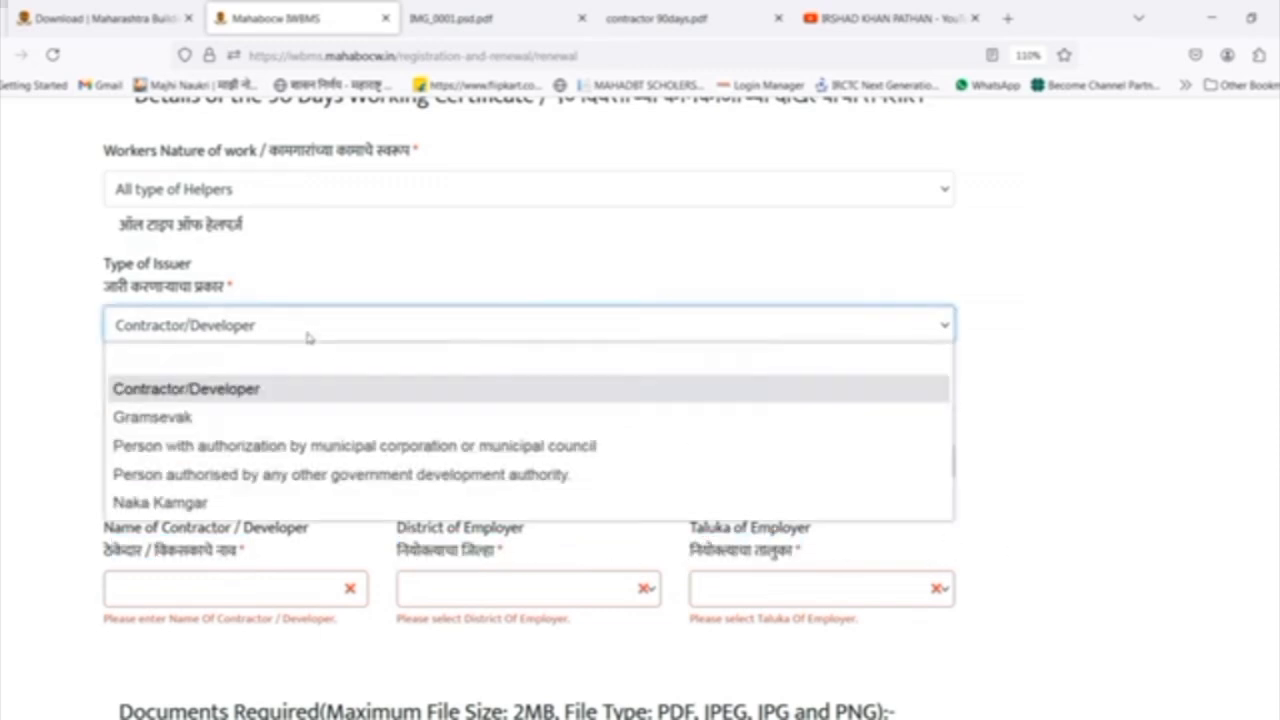
{"action": "left_click", "coordinate": [200, 446]}
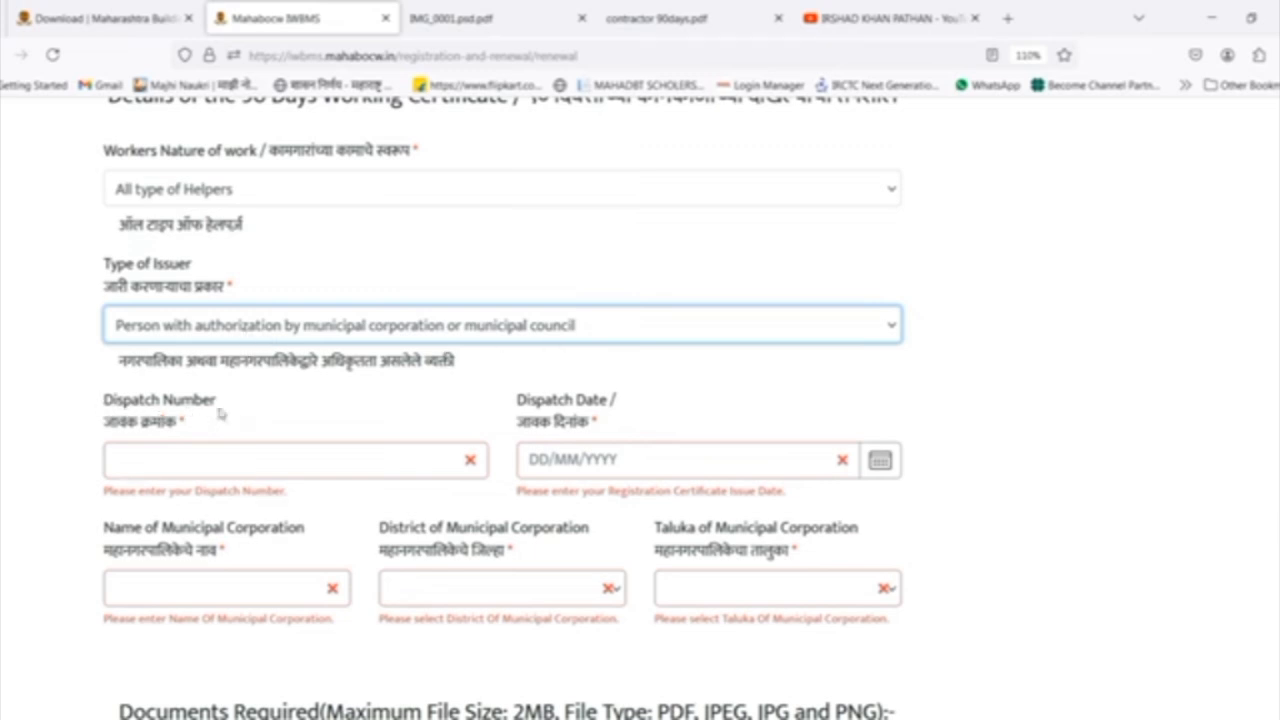
{"action": "left_click", "coordinate": [665, 24]}
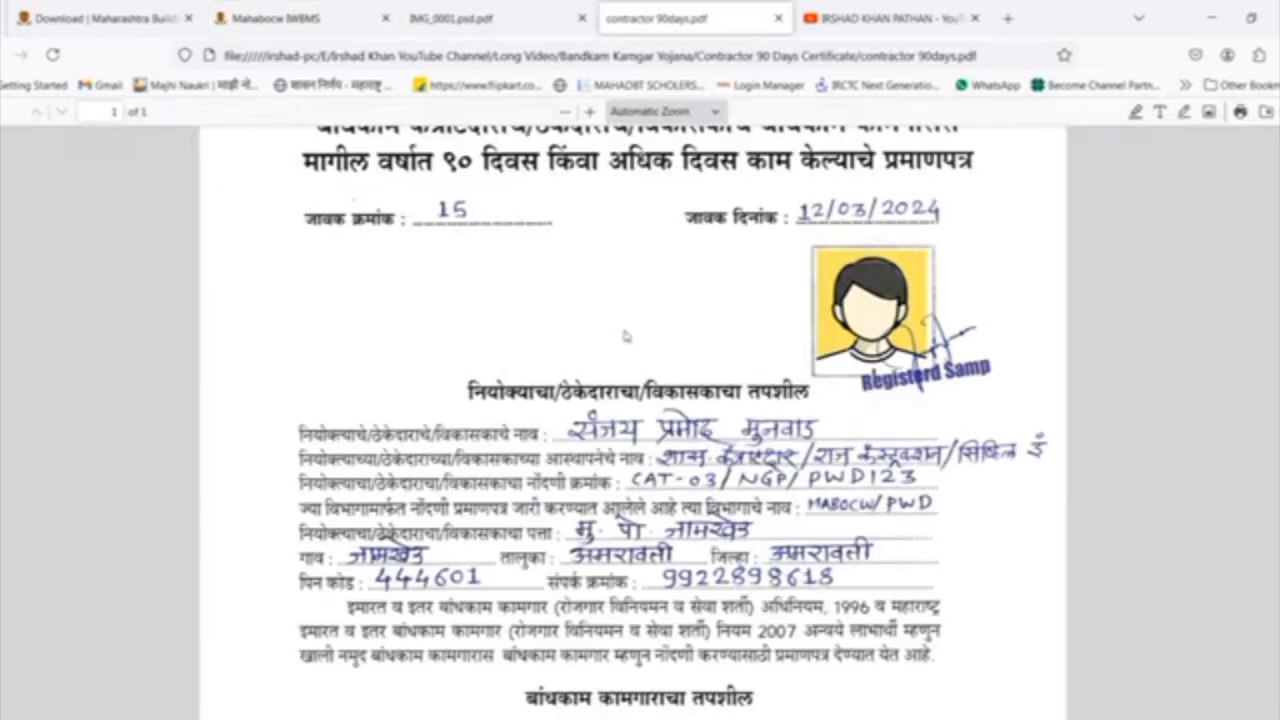
{"action": "scroll", "coordinate": [626, 337], "scroll_direction": "up", "scroll_amount": 2}
{"action": "left_click", "coordinate": [505, 10]}
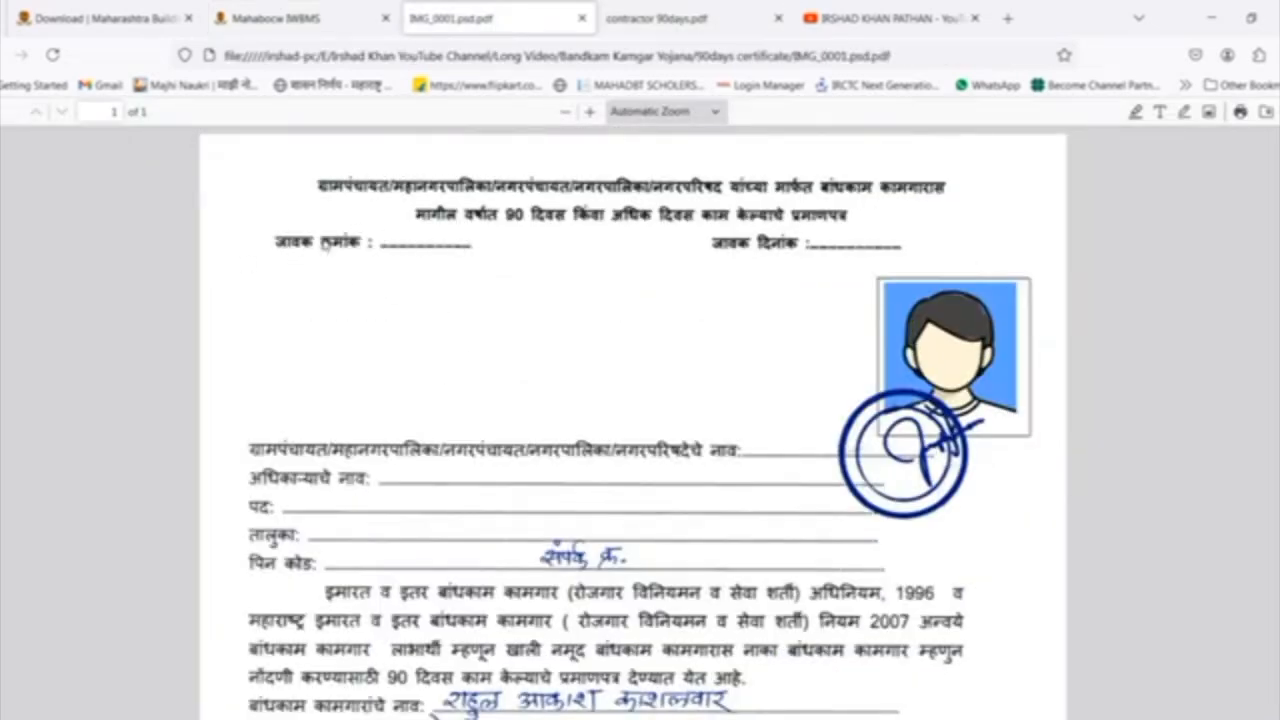
Enter 66 as the dispatch number and 27/06/2024 as the dispatch date of the 90-day certificate.
{"action": "left_click", "coordinate": [312, 28]}
{"action": "left_click", "coordinate": [212, 456]}
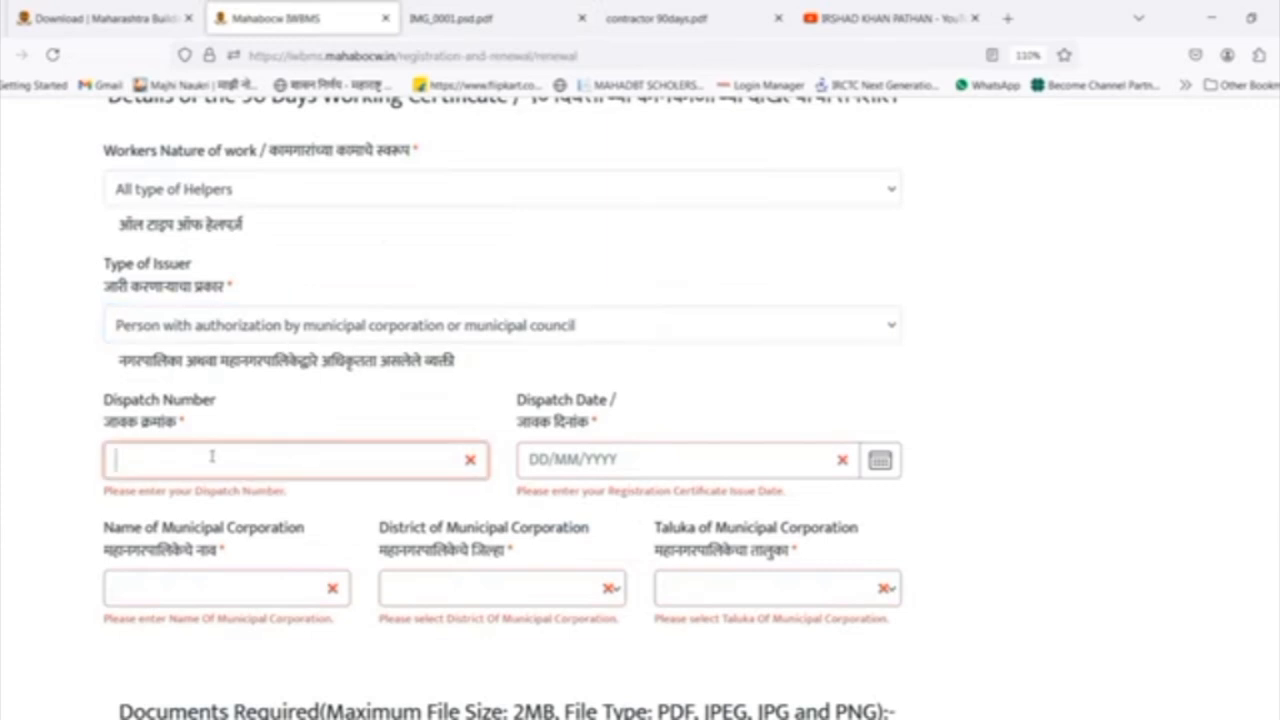
{"action": "type", "text": "66"}
{"action": "left_click", "coordinate": [524, 16]}
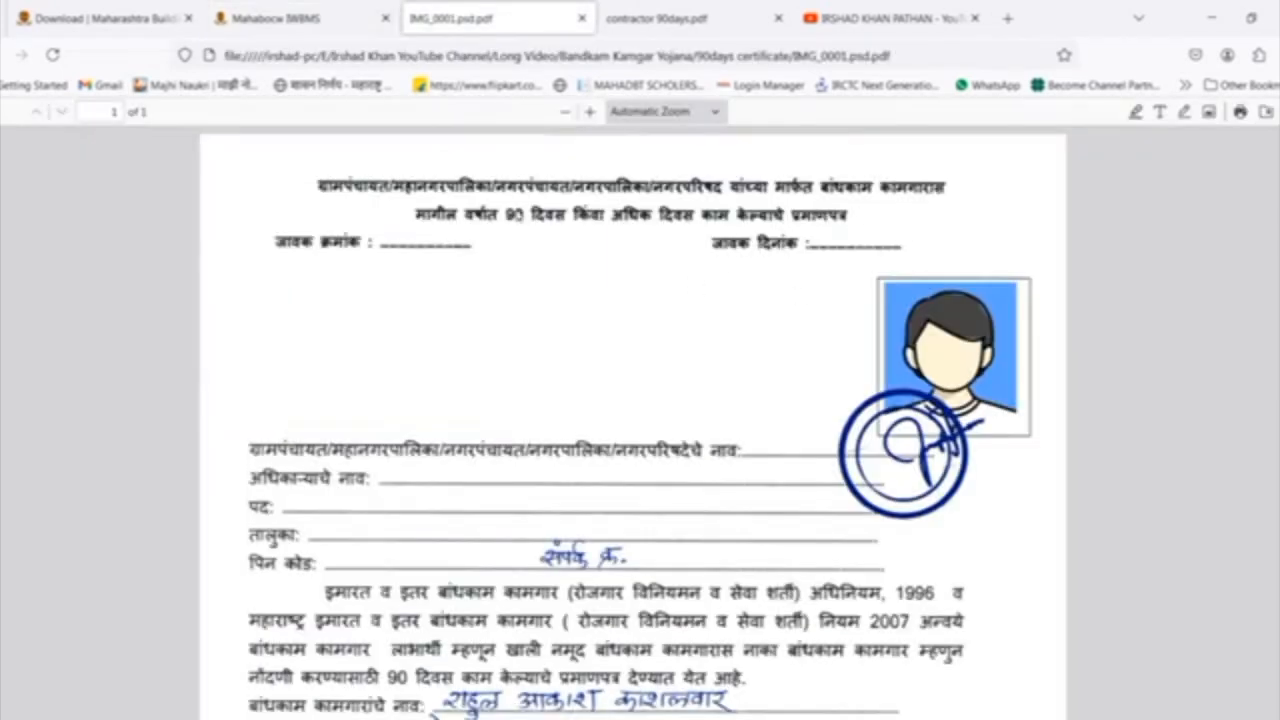
{"action": "left_click", "coordinate": [320, 26]}
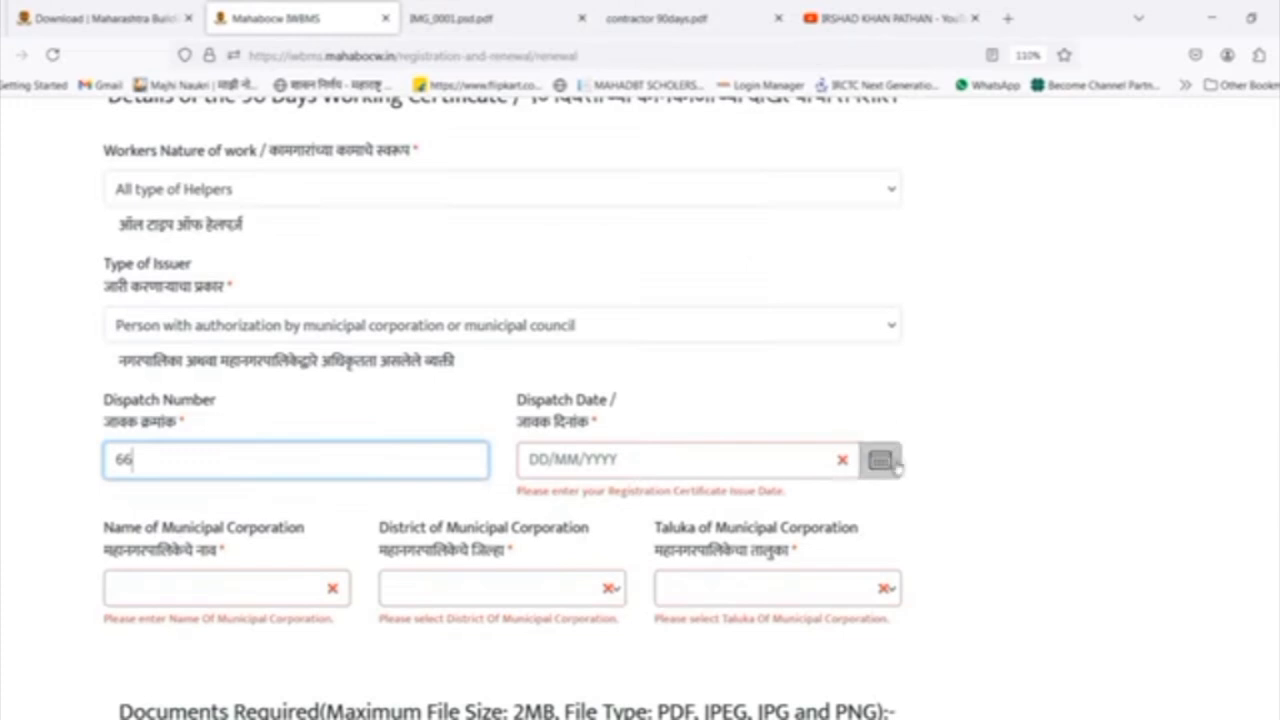
{"action": "left_click", "coordinate": [893, 462]}
{"action": "left_click", "coordinate": [897, 462]}
{"action": "left_click", "coordinate": [689, 683]}
Enter NAGARPANCHAYAT OFFICE DHANKI as the municipal corporation name, with Yavatmal as its district and उमरखेड़ as its taluka.
{"action": "scroll", "coordinate": [150, 455], "scroll_direction": "down", "scroll_amount": 2}
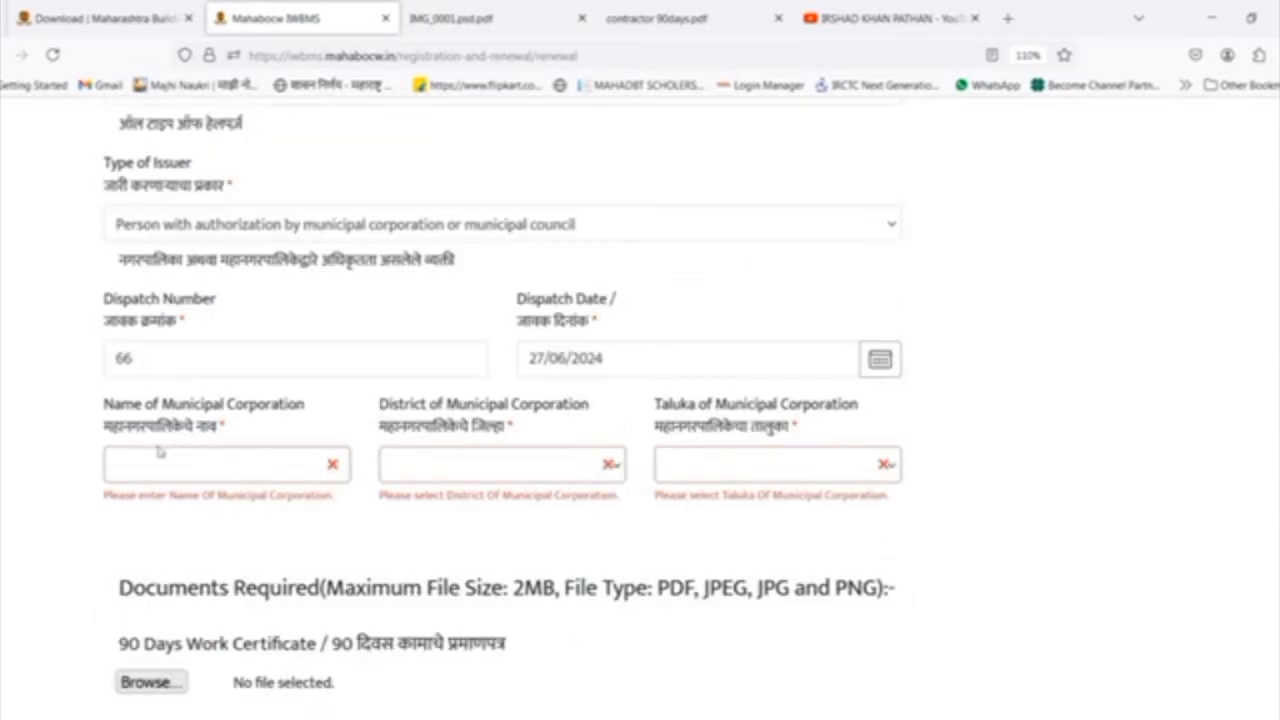
{"action": "left_click", "coordinate": [172, 463]}
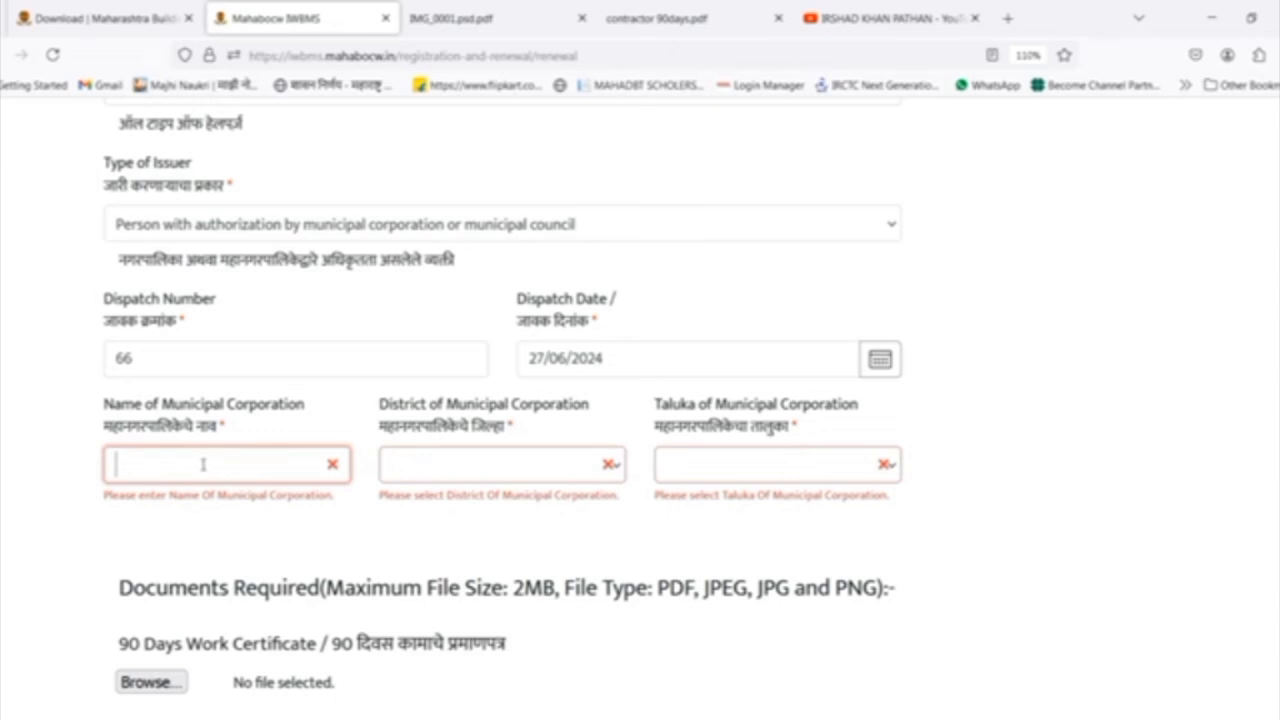
{"action": "key", "text": "ctrl+v"}
{"action": "left_click", "coordinate": [508, 462]}
{"action": "scroll", "coordinate": [520, 405], "scroll_direction": "down", "scroll_amount": 5}
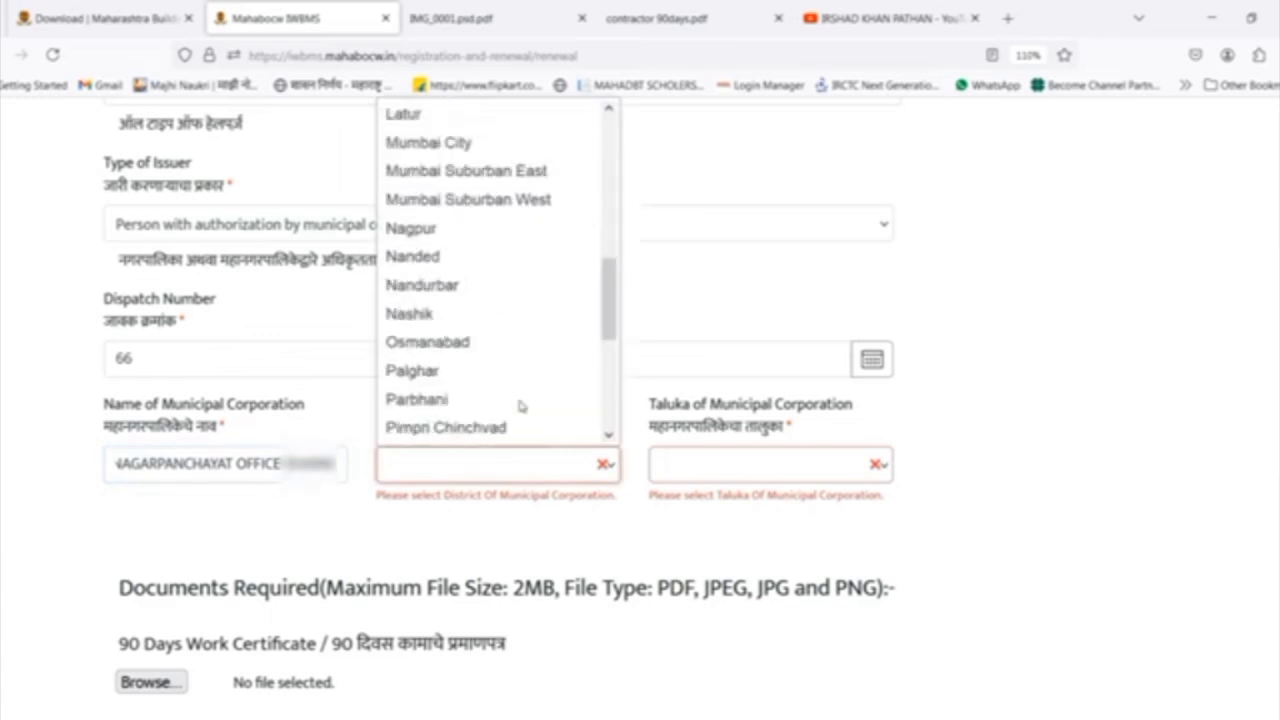
{"action": "scroll", "coordinate": [520, 405], "scroll_direction": "down", "scroll_amount": 3}
{"action": "left_click", "coordinate": [503, 428]}
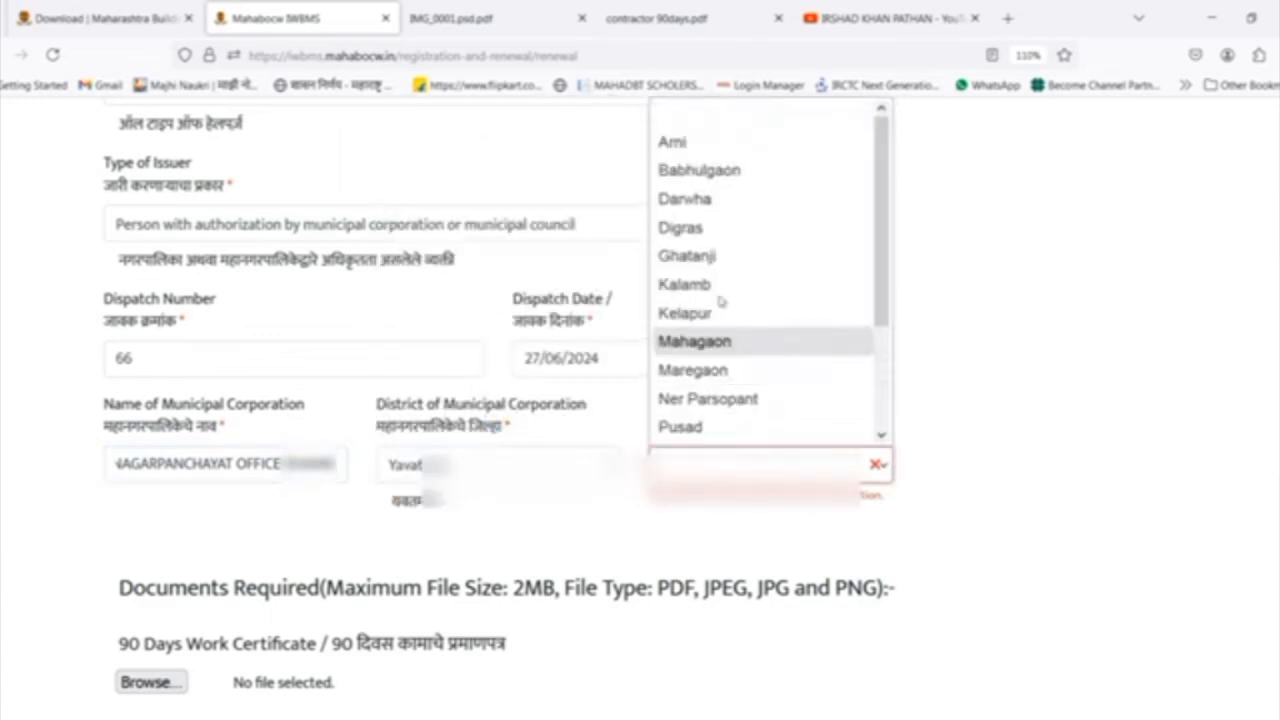
{"action": "scroll", "coordinate": [725, 330], "scroll_direction": "down", "scroll_amount": 3}
{"action": "left_click", "coordinate": [734, 394]}
Upload 90DAYSCERTIFICATE.jpg from the HAFIZ folder as the 90 Days Work Certificate.
{"action": "scroll", "coordinate": [395, 545], "scroll_direction": "down", "scroll_amount": 3}
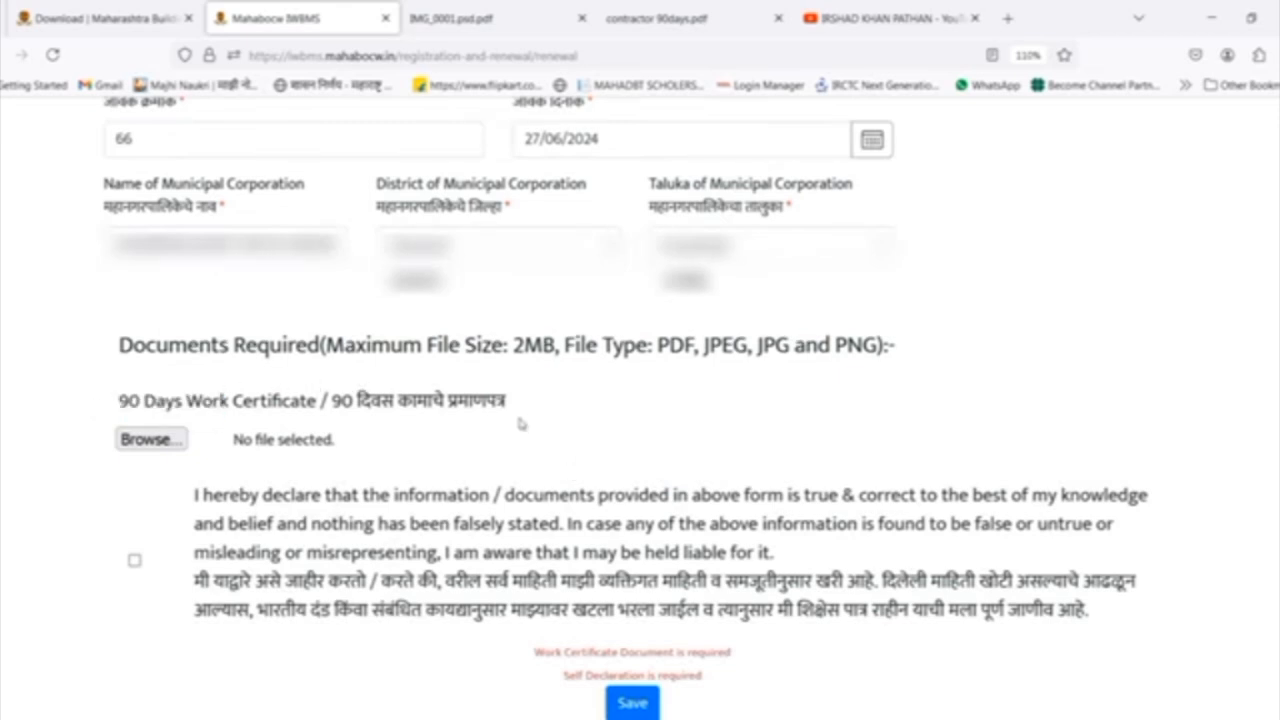
{"action": "left_click", "coordinate": [636, 406]}
{"action": "scroll", "coordinate": [122, 563], "scroll_direction": "up", "scroll_amount": 2}
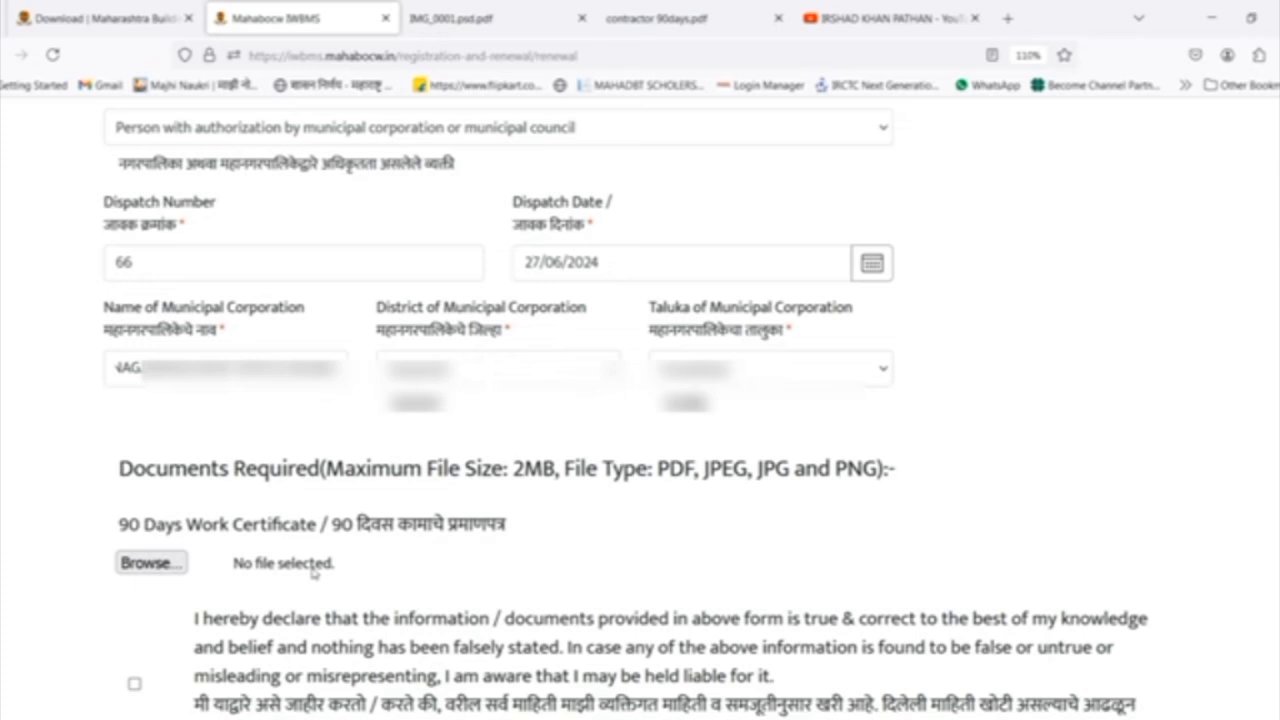
{"action": "left_click_drag", "start_coordinate": [513, 468], "coordinate": [560, 468]}
{"action": "left_click", "coordinate": [584, 494]}
{"action": "left_click", "coordinate": [147, 565]}
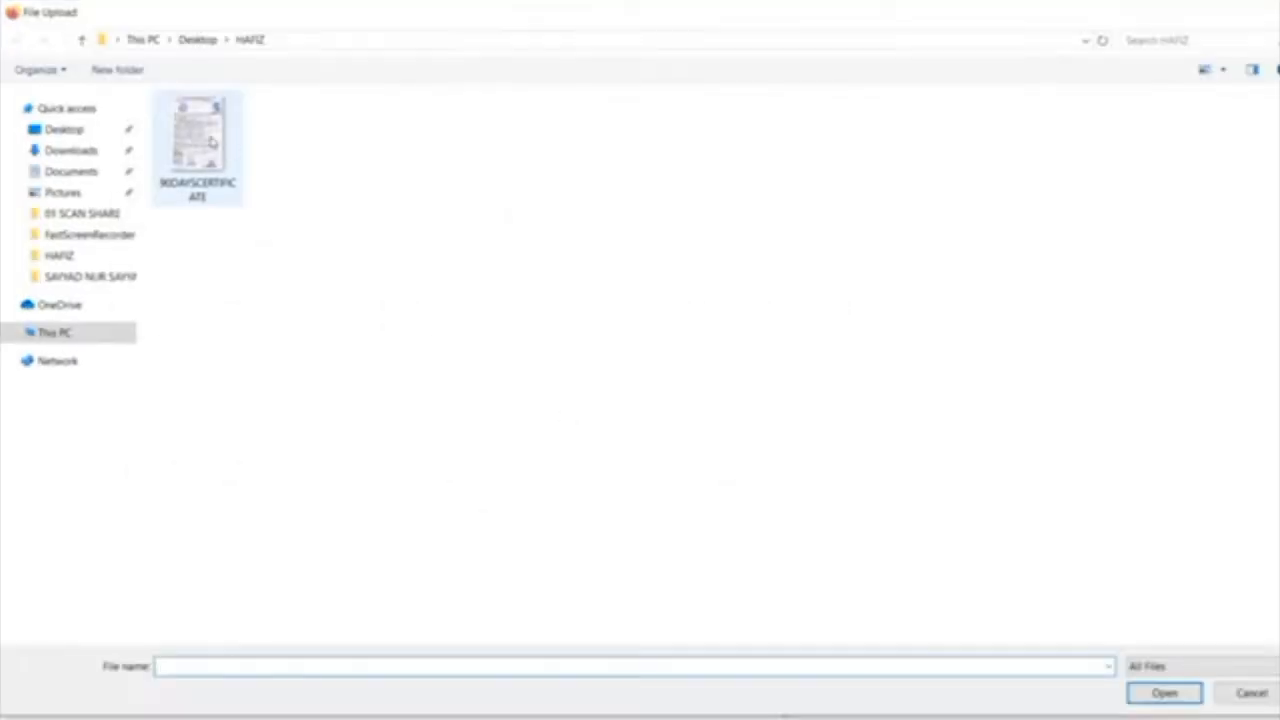
{"action": "double_click", "coordinate": [211, 143]}
Read the self-declaration below the uploaded certificate and accept it.
{"action": "scroll", "coordinate": [603, 588], "scroll_direction": "down", "scroll_amount": 1}
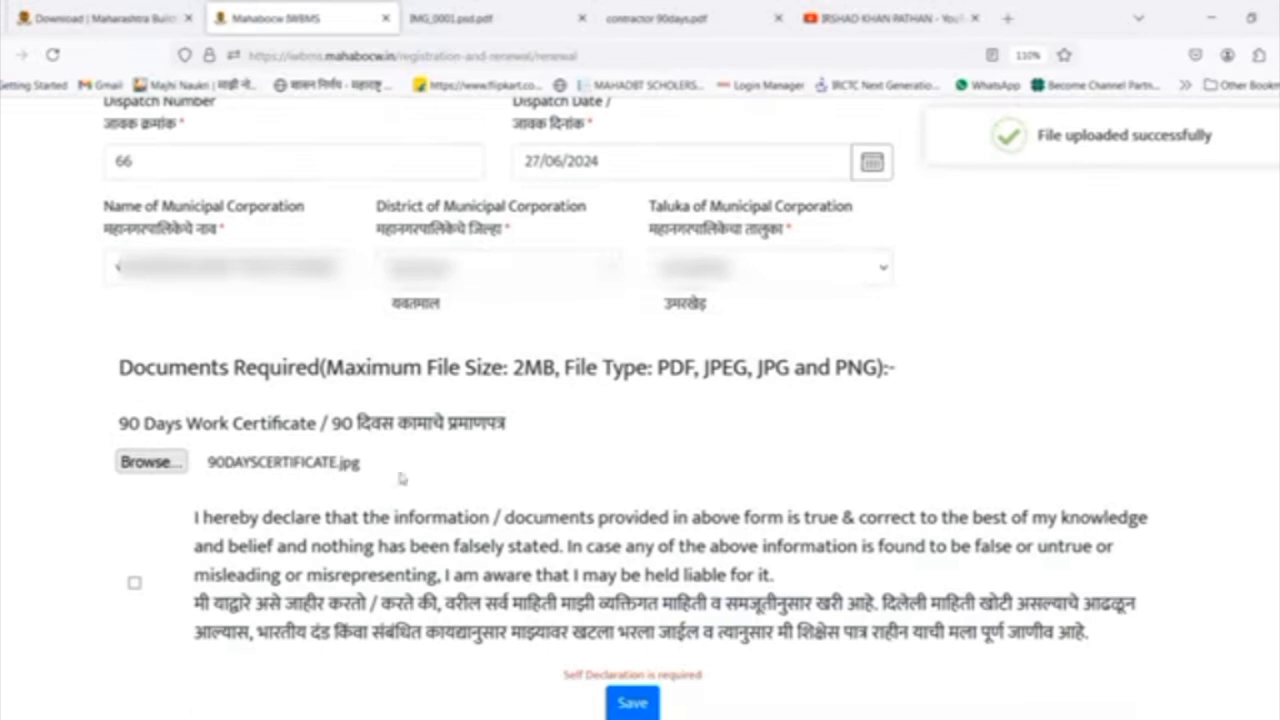
{"action": "left_click_drag", "start_coordinate": [195, 600], "coordinate": [1138, 640]}
{"action": "left_click", "coordinate": [134, 583]}
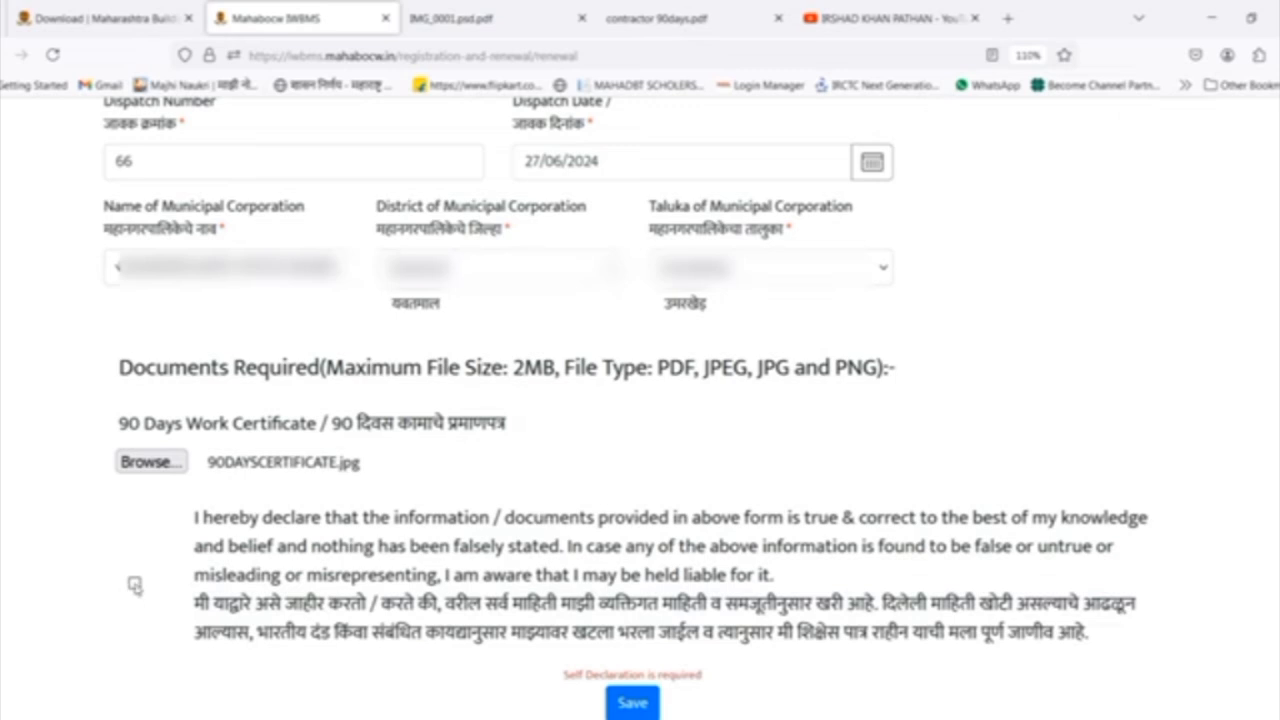
{"action": "left_click", "coordinate": [134, 584]}
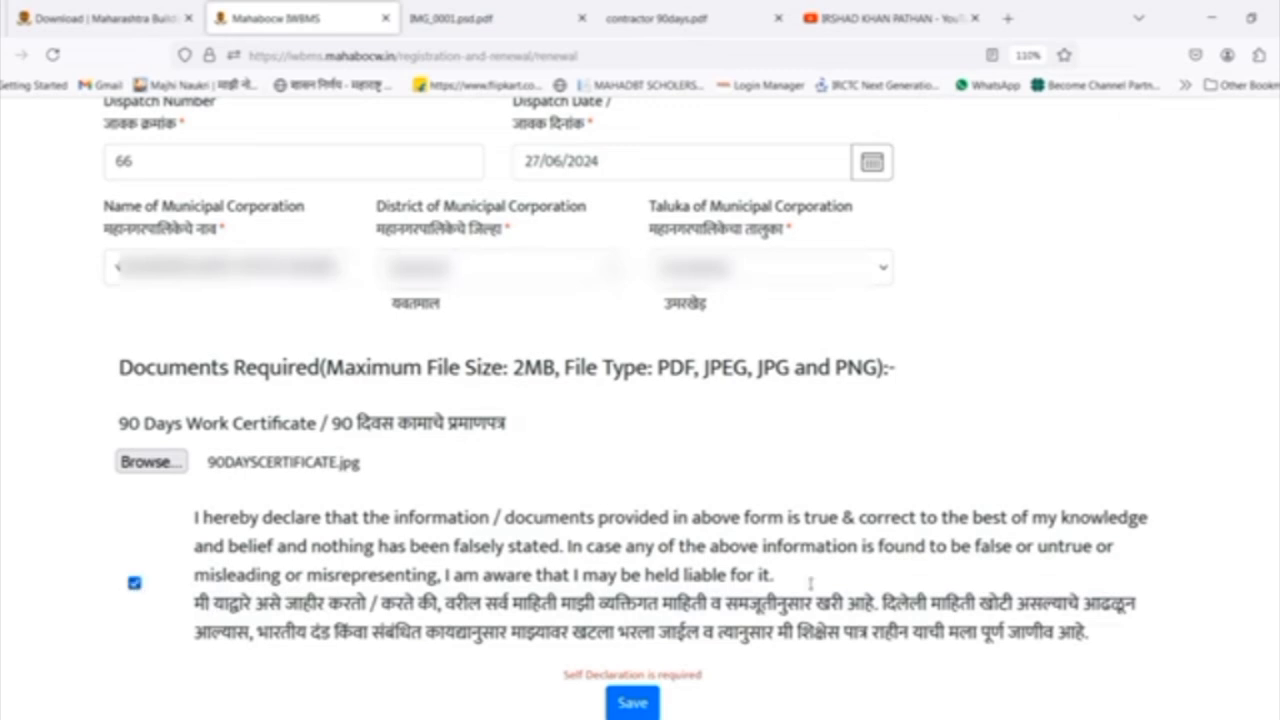
Save the renewal form, enter the OTP received for the application and validate it.
{"action": "left_click", "coordinate": [630, 705]}
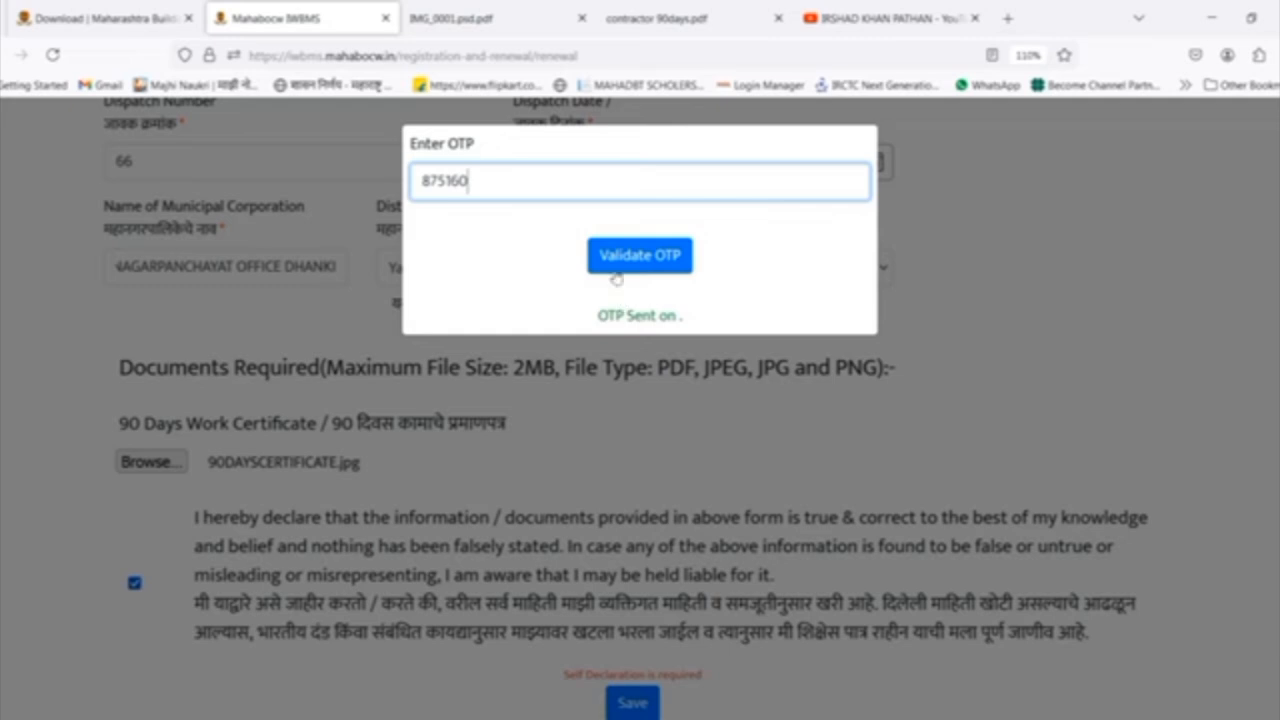
{"action": "left_click", "coordinate": [618, 262]}
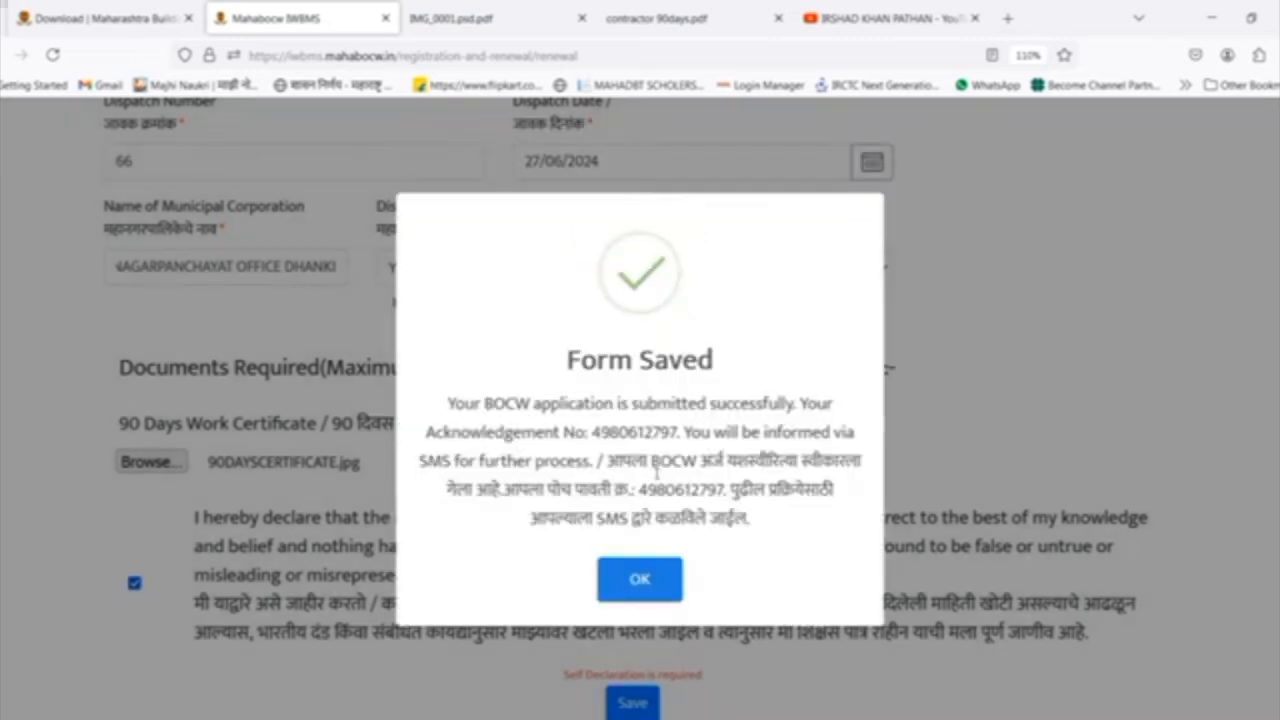